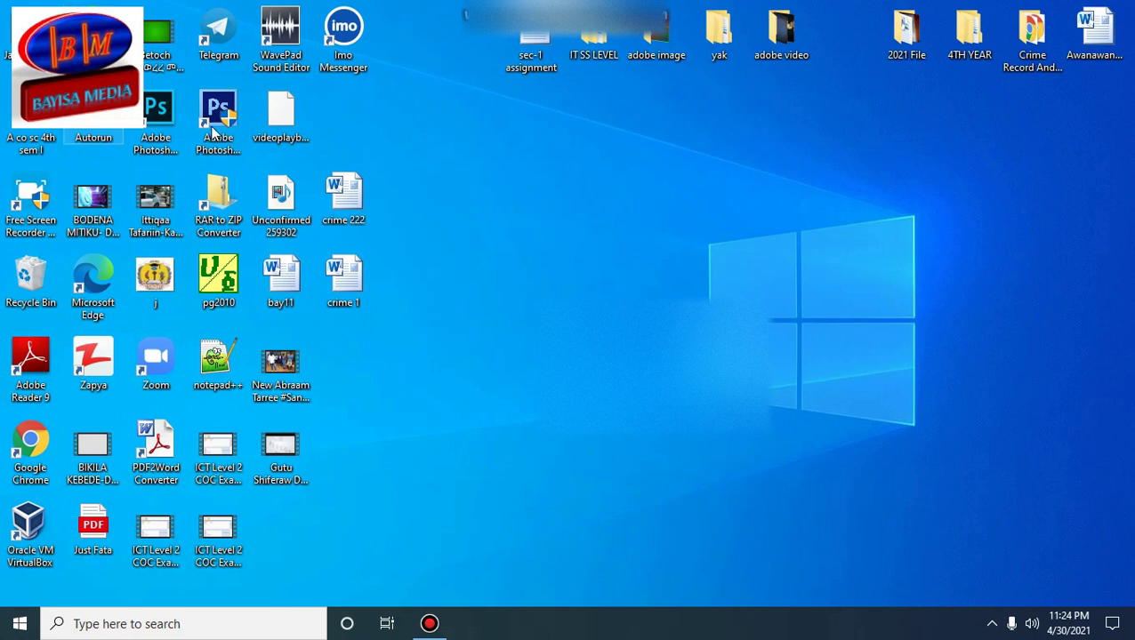
Launch Adobe Photoshop CC 2019 from the desktop
left_click(167, 108)
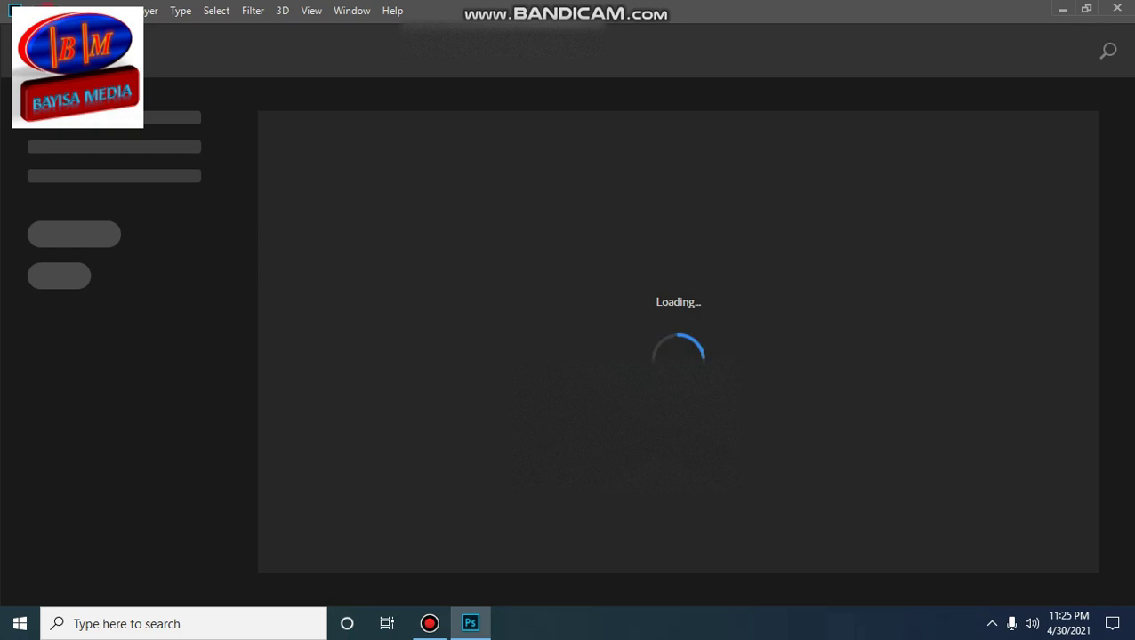
key("alt+f")
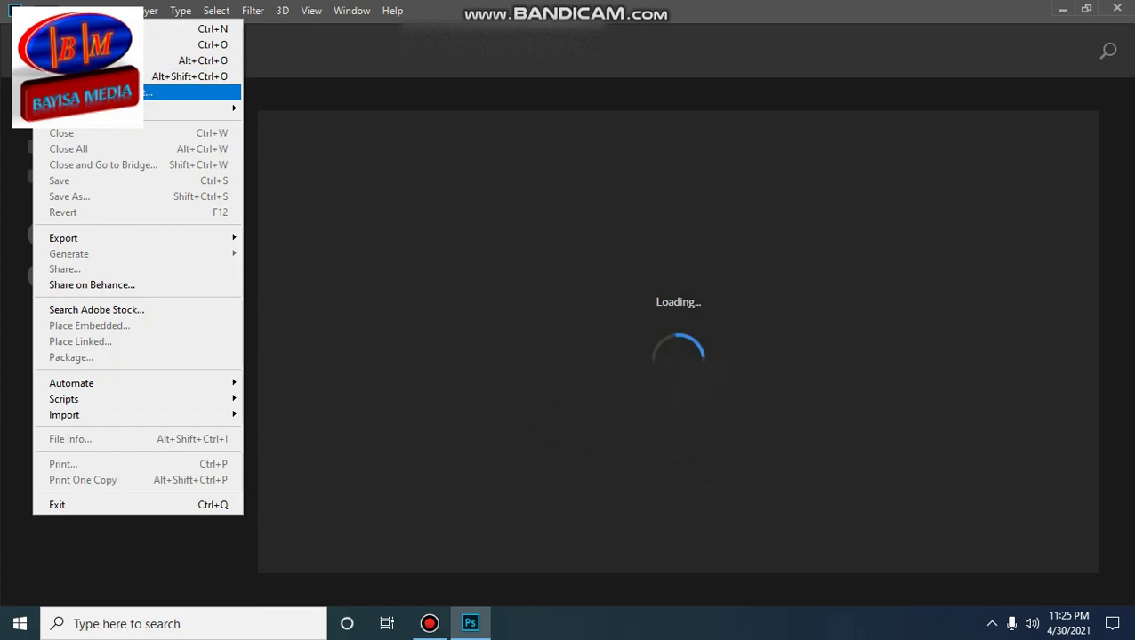
mouse_move(133, 92)
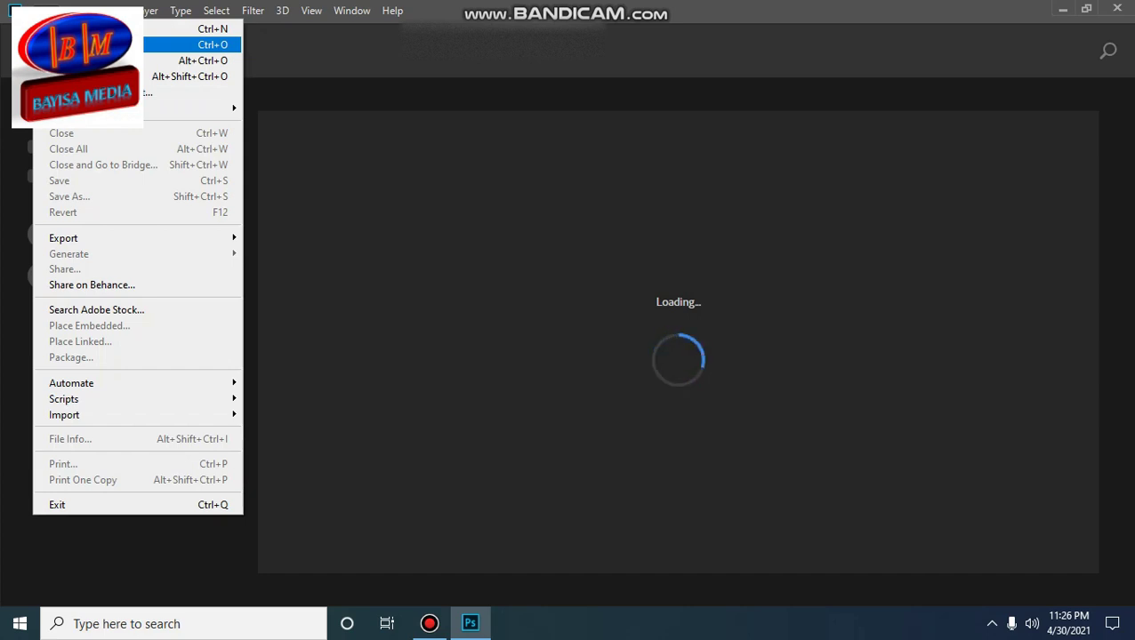
left_click(107, 45)
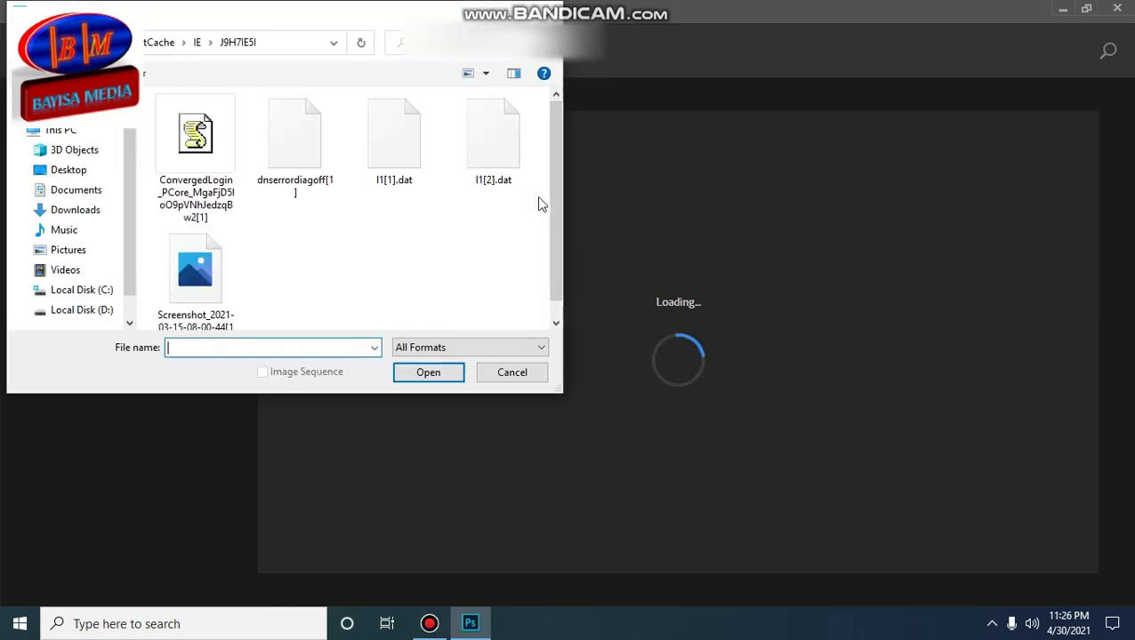
left_click_drag(538, 197, 140, 126)
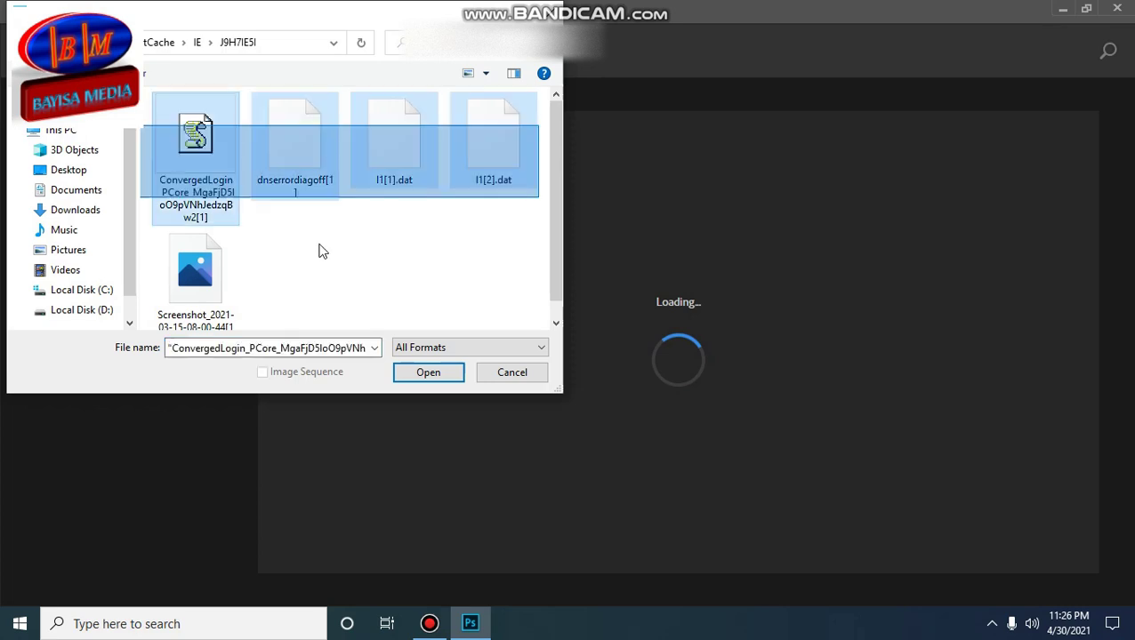
left_click_drag(323, 251, 320, 248)
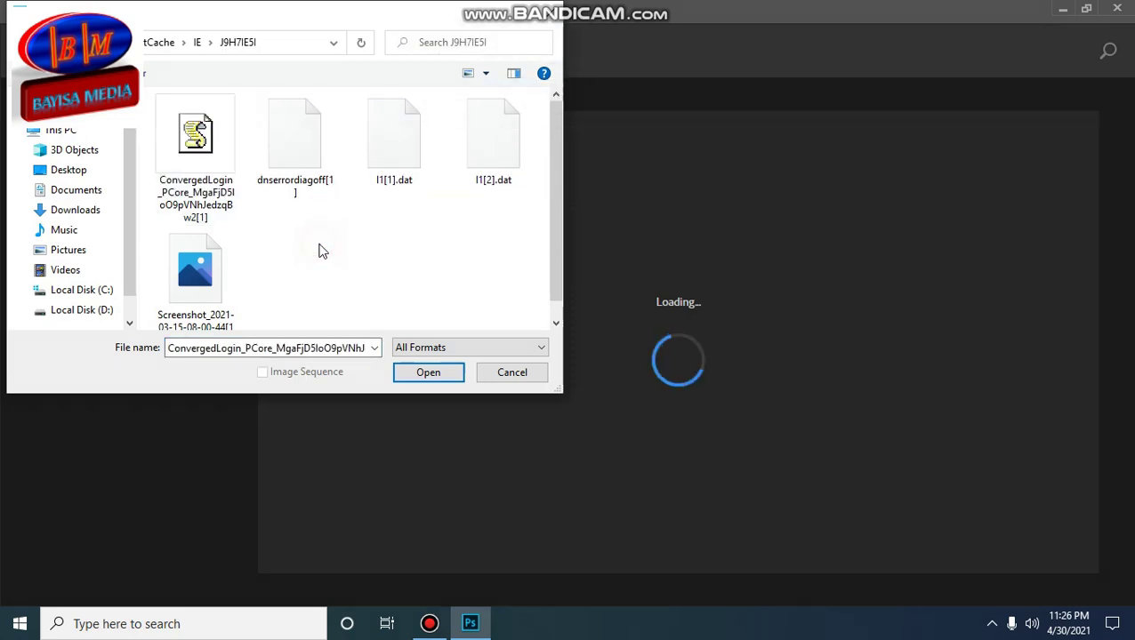
left_click(55, 136)
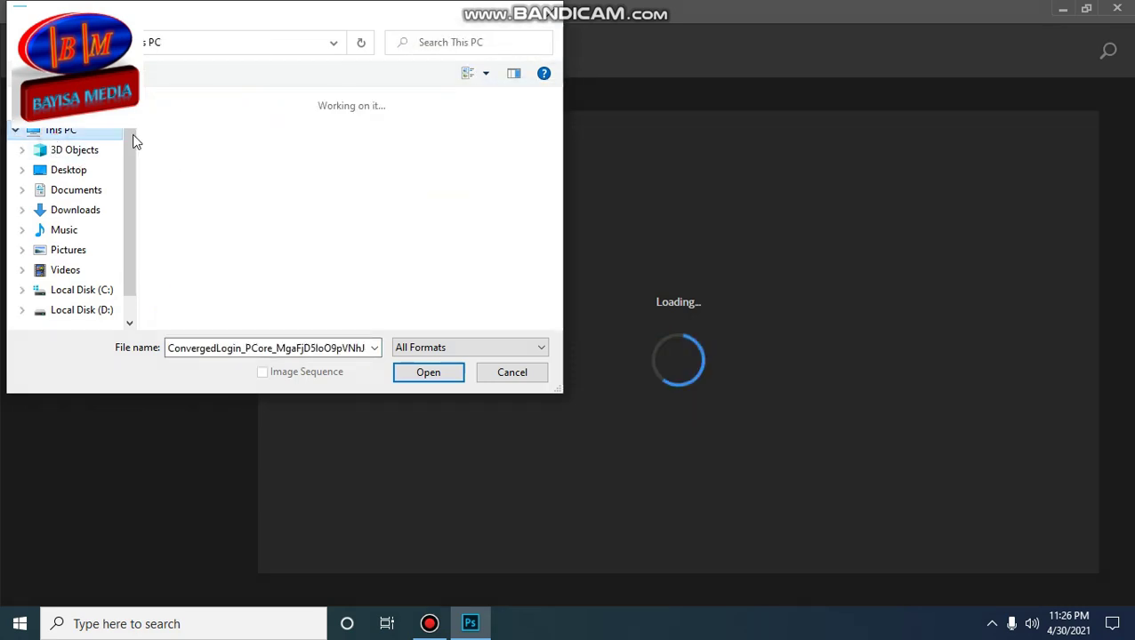
left_click(72, 174)
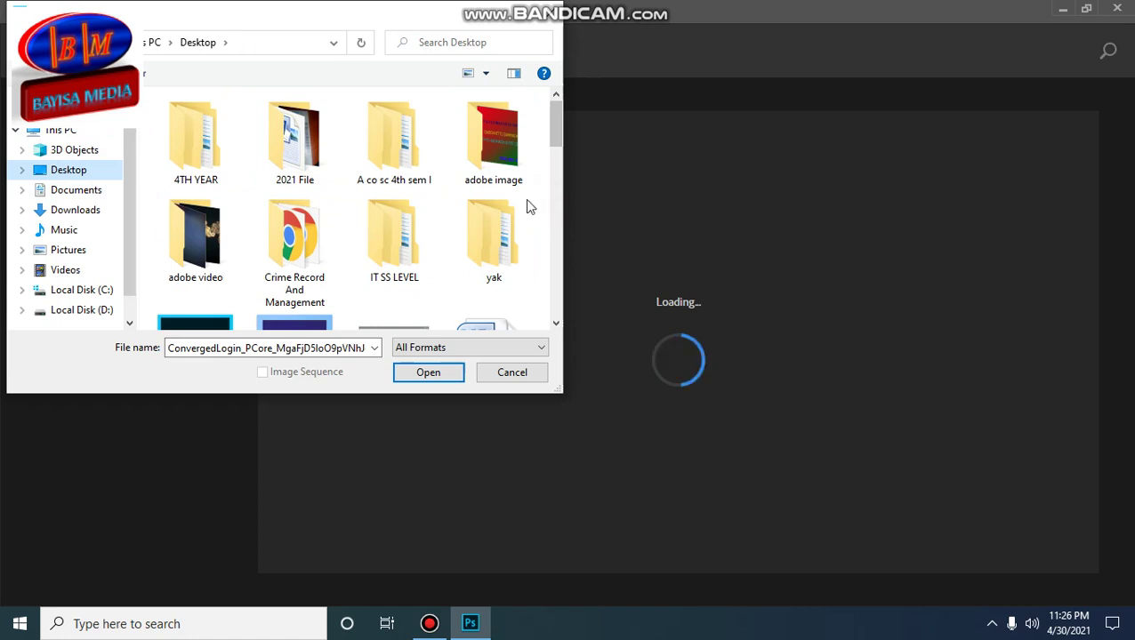
scroll(551, 137, "down", 3)
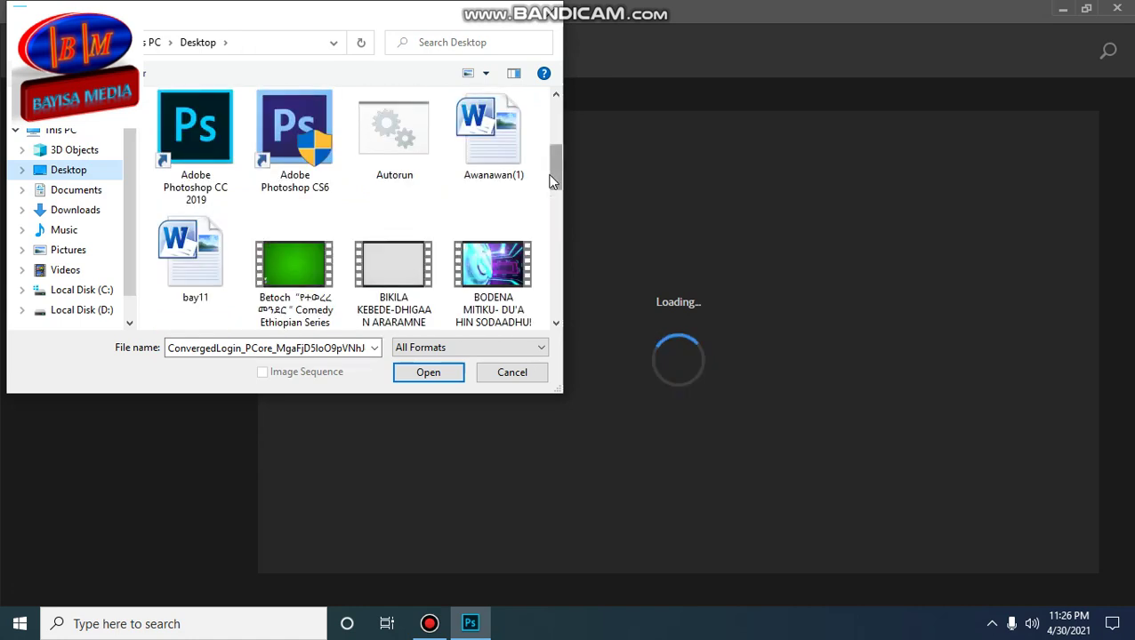
scroll(554, 178, "down", 2)
scroll(569, 248, "down", 4)
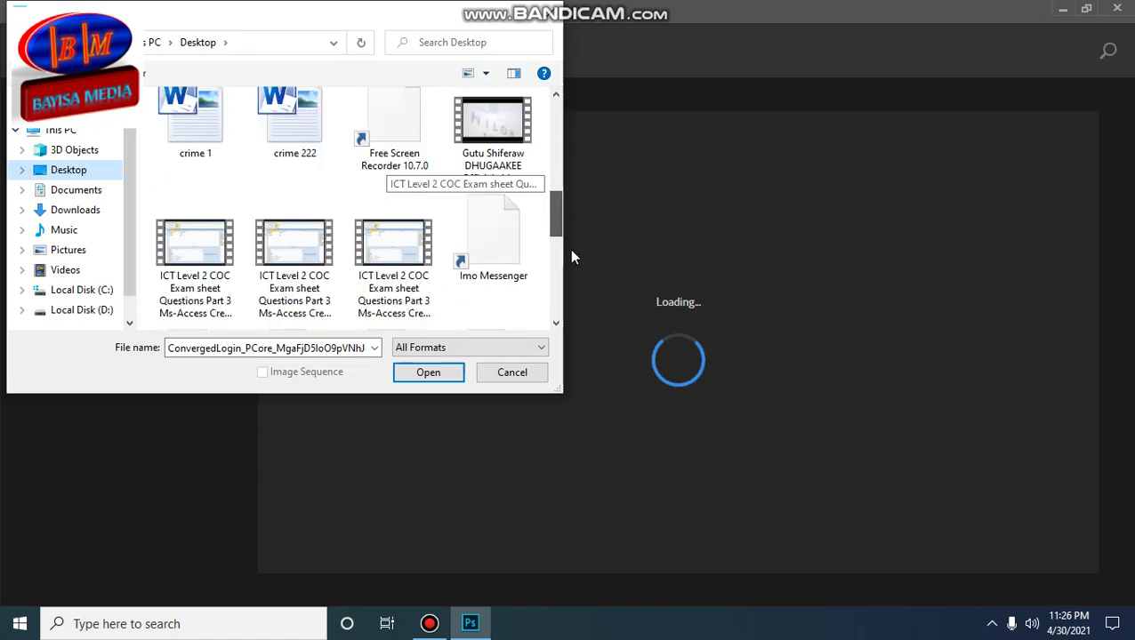
scroll(567, 267, "down", 2)
scroll(569, 283, "down", 5)
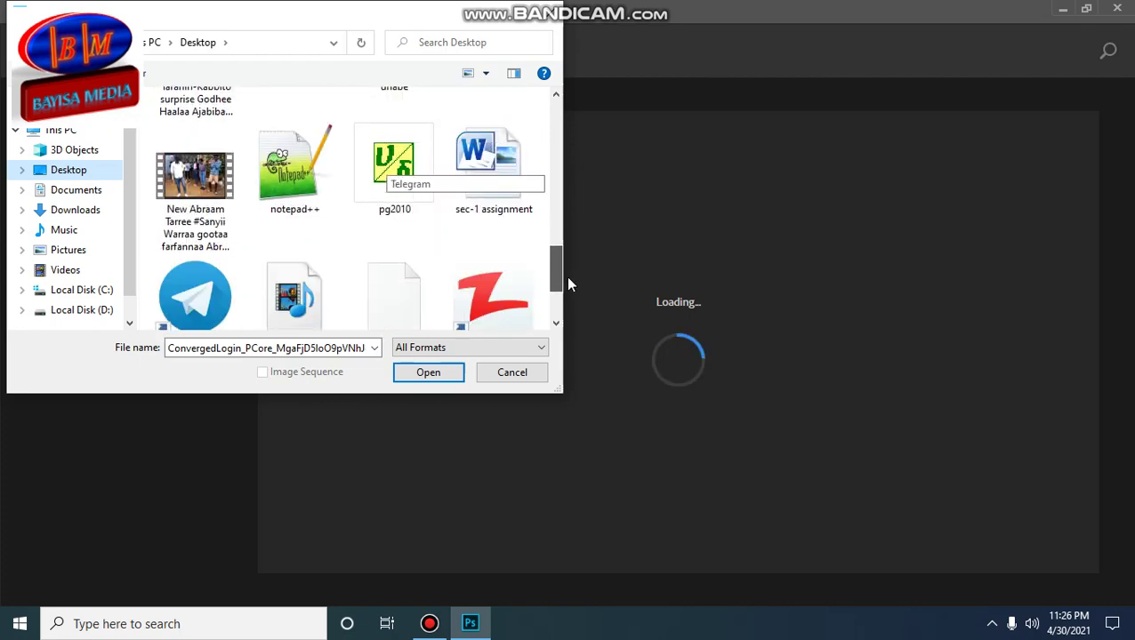
scroll(548, 377, "up", 12)
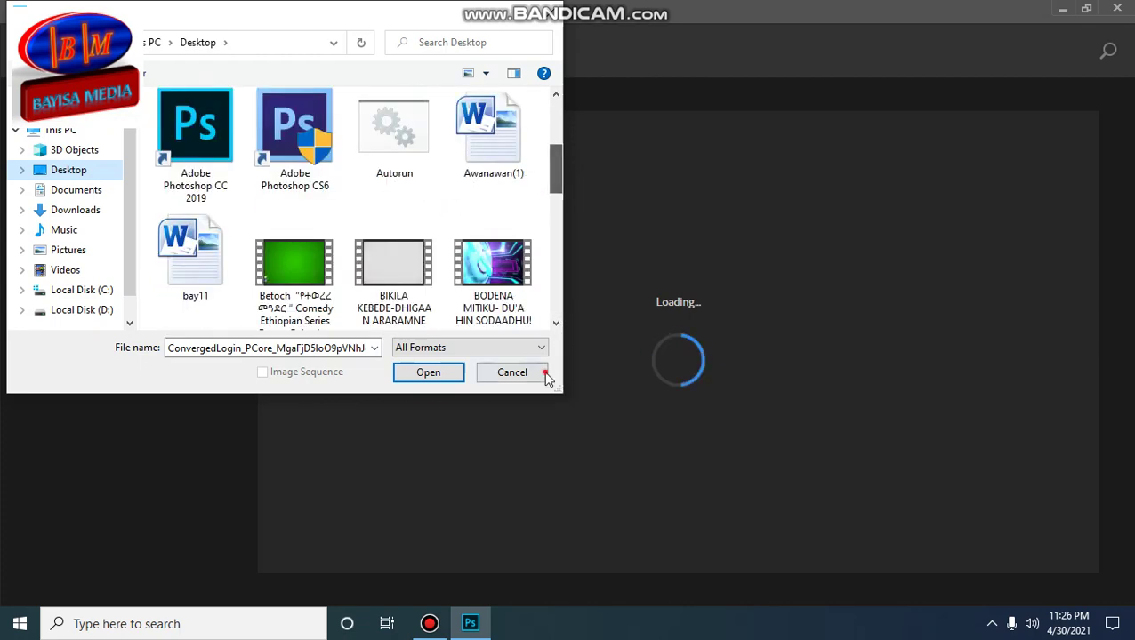
left_click(544, 373)
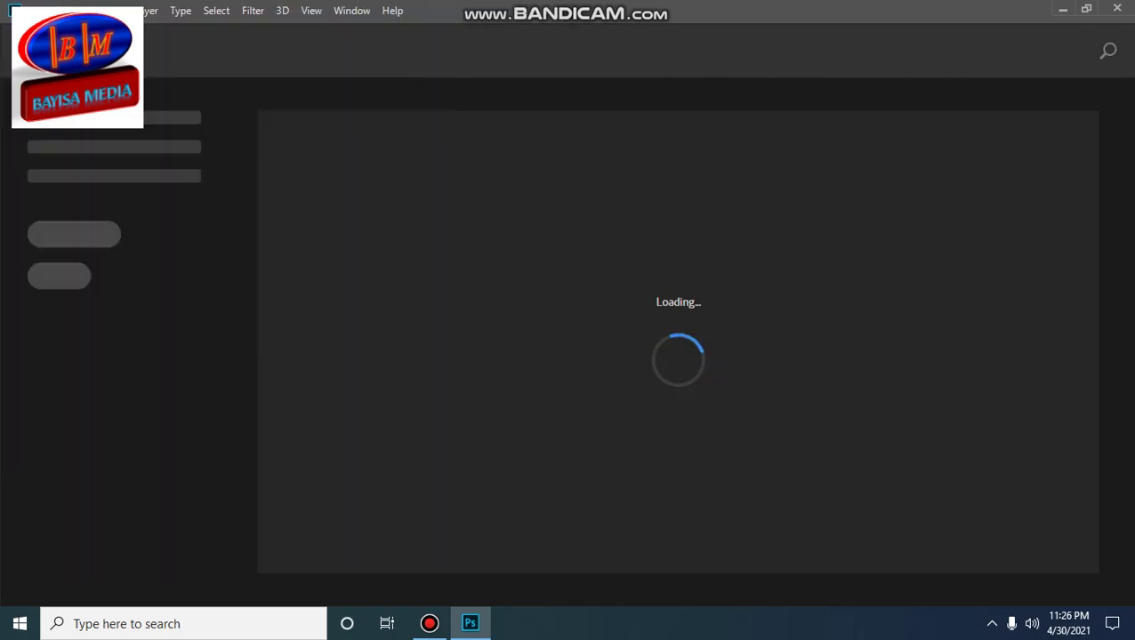
left_click(22, 10)
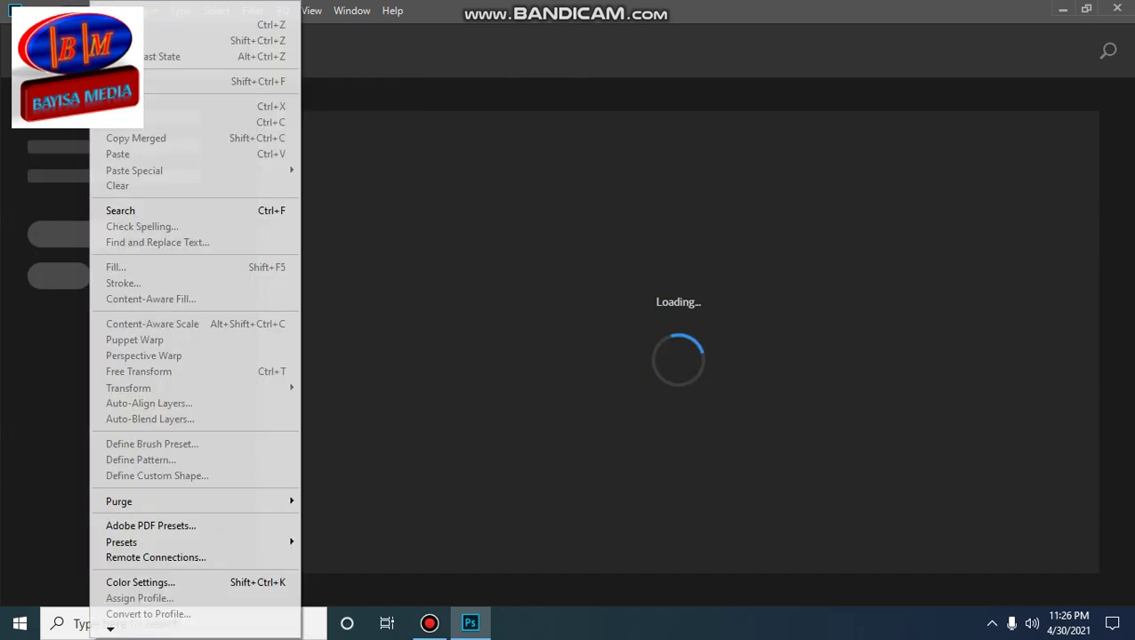
left_click(88, 44)
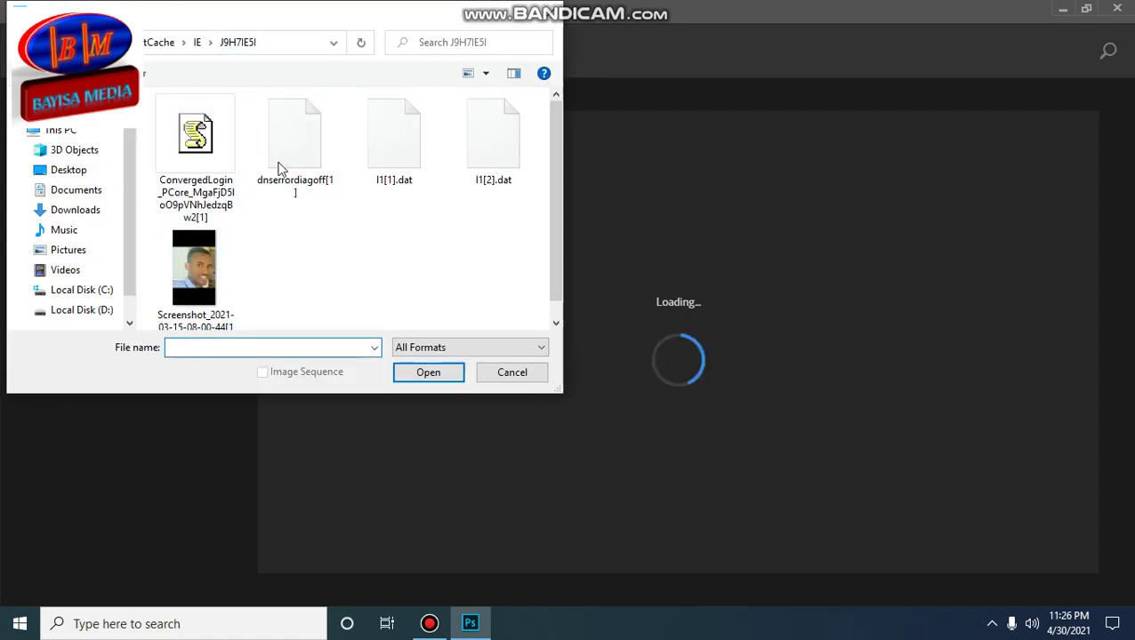
left_click(181, 283)
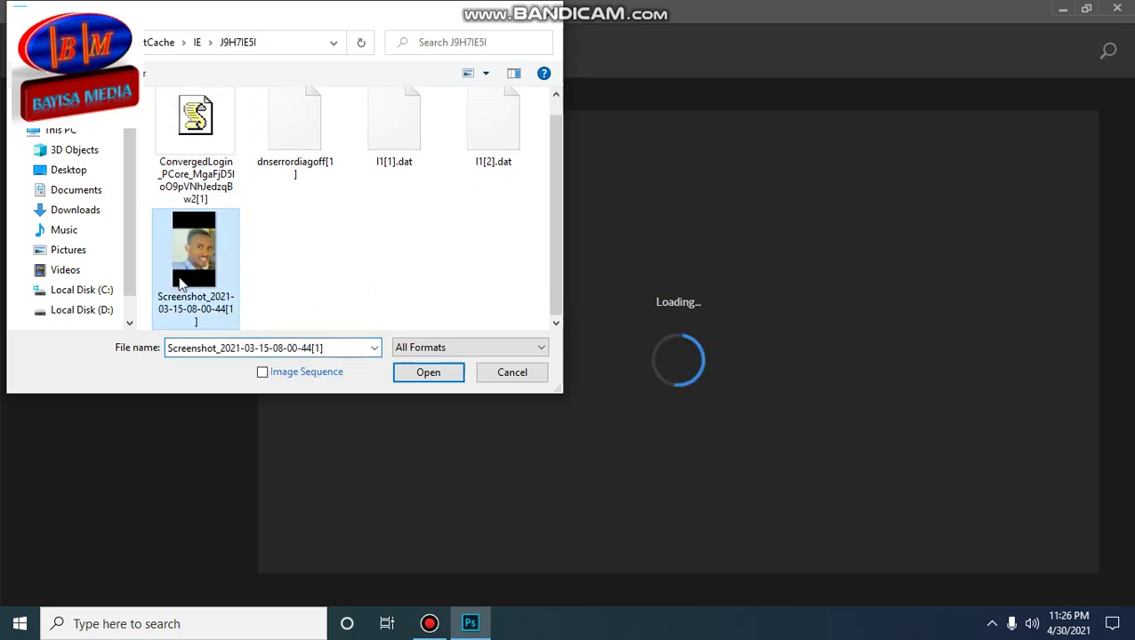
left_click(418, 373)
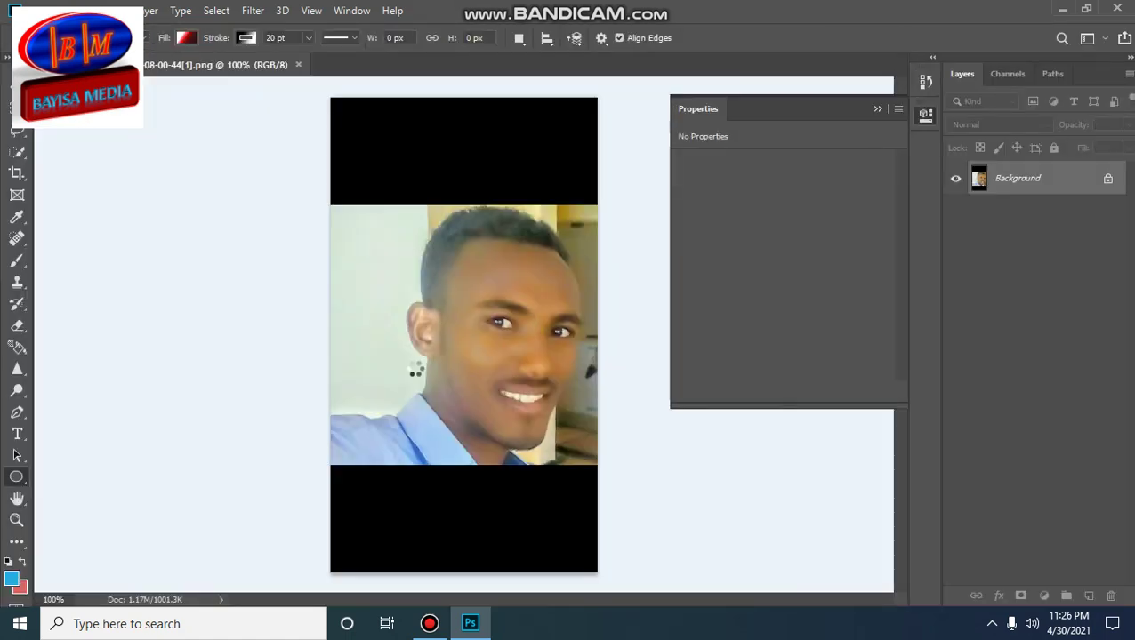
left_click(877, 109)
left_click(579, 129)
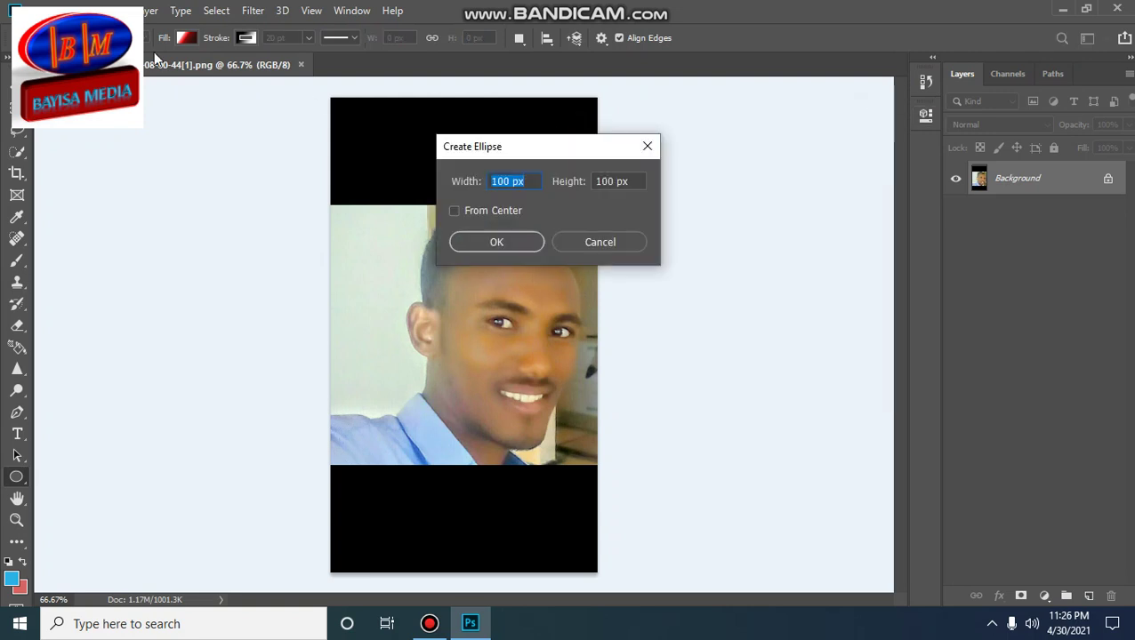
left_click(644, 148)
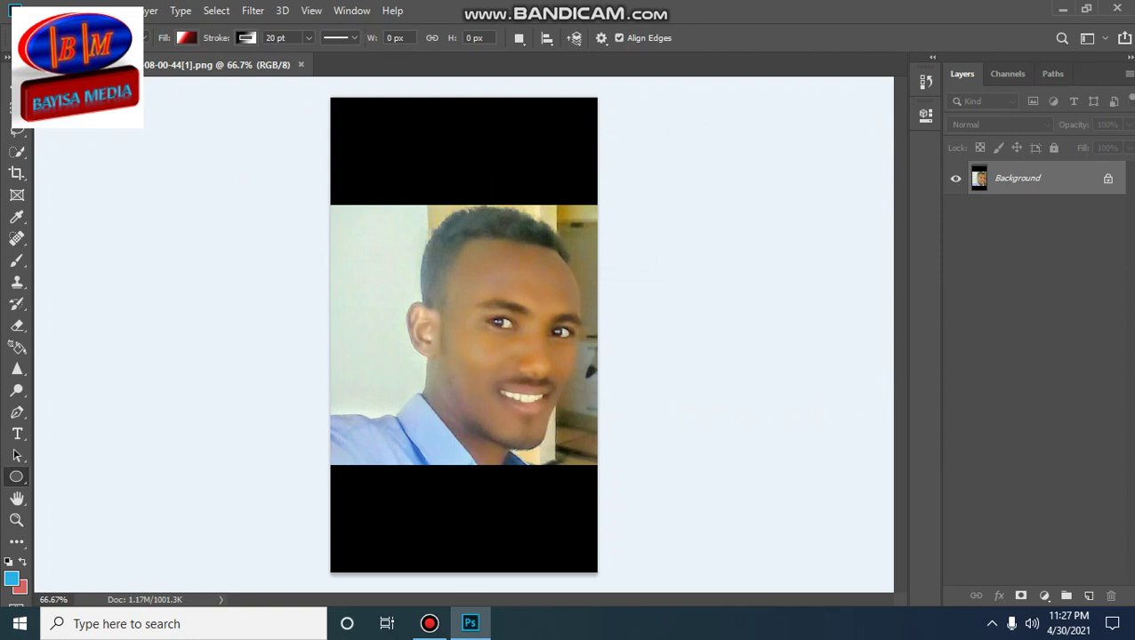
Crop away the black bands above and below the portrait and a strip at its left, extending the canvas slightly beyond the photo's right edge
left_click(15, 174)
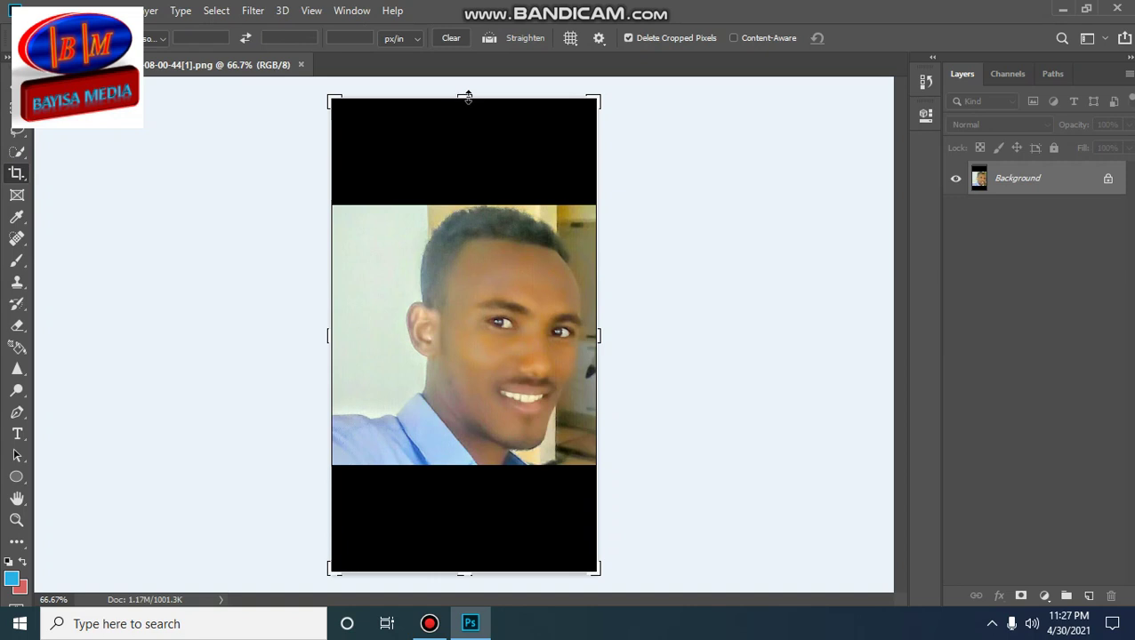
left_click_drag(467, 97, 482, 151)
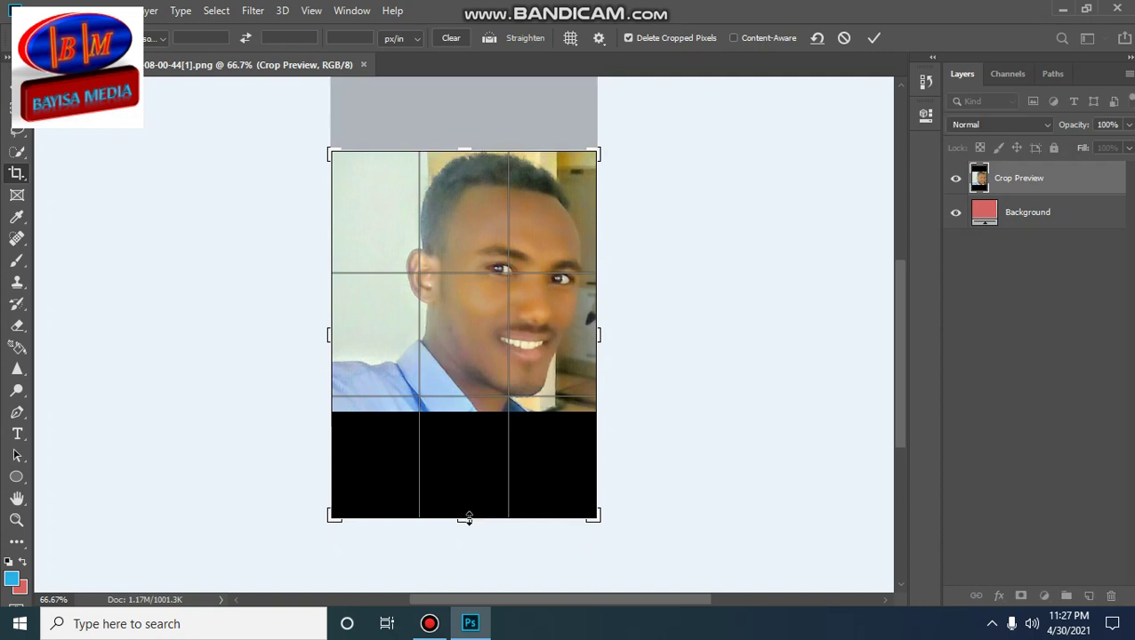
left_click_drag(464, 517, 472, 464)
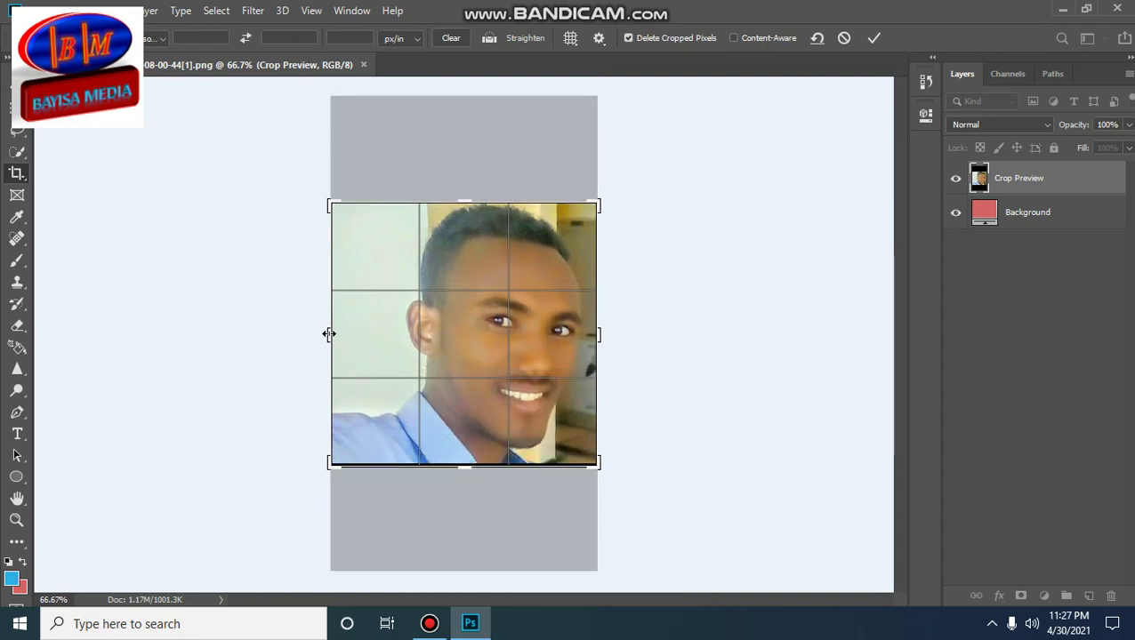
left_click_drag(329, 334, 347, 336)
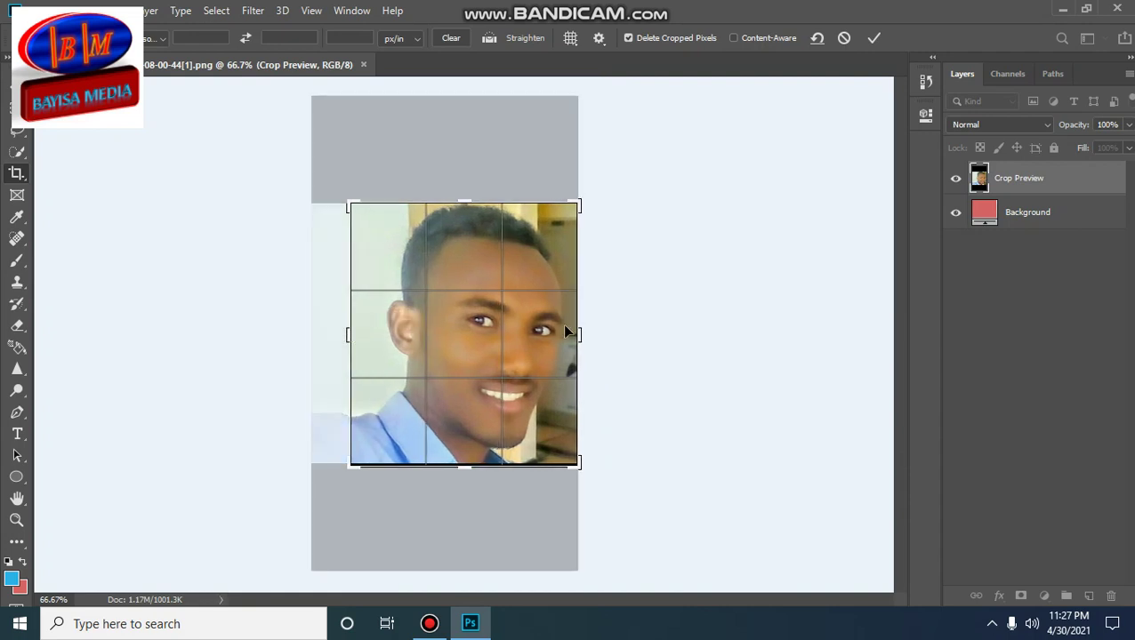
mouse_move(583, 332)
left_mouse_down()
mouse_move(612, 325)
mouse_move(596, 321)
left_mouse_up()
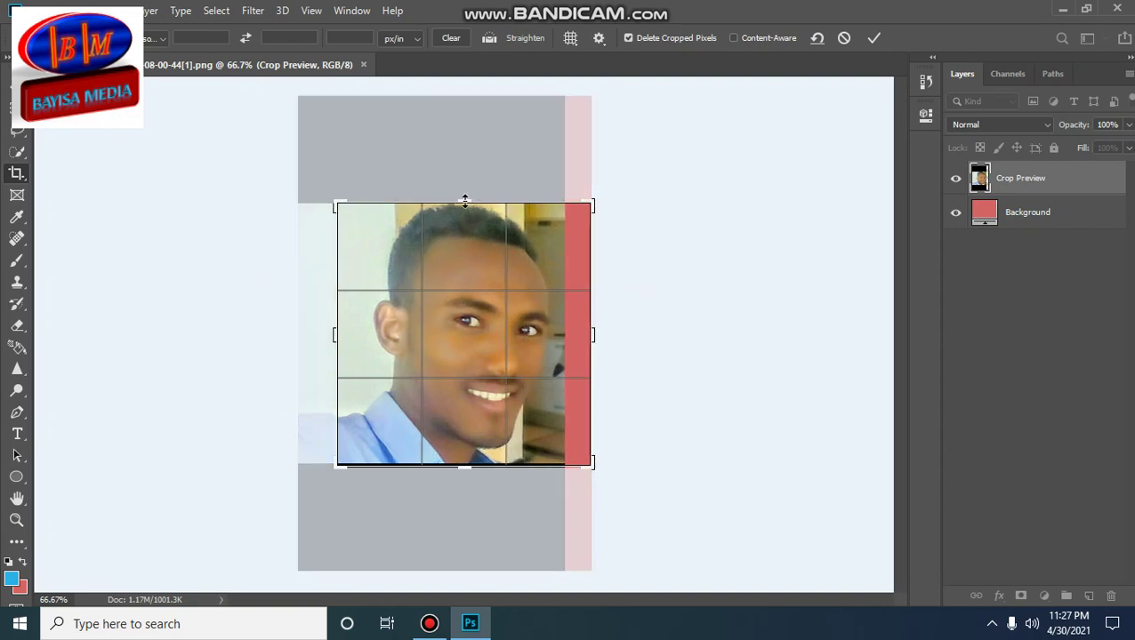
left_click_drag(464, 201, 466, 203)
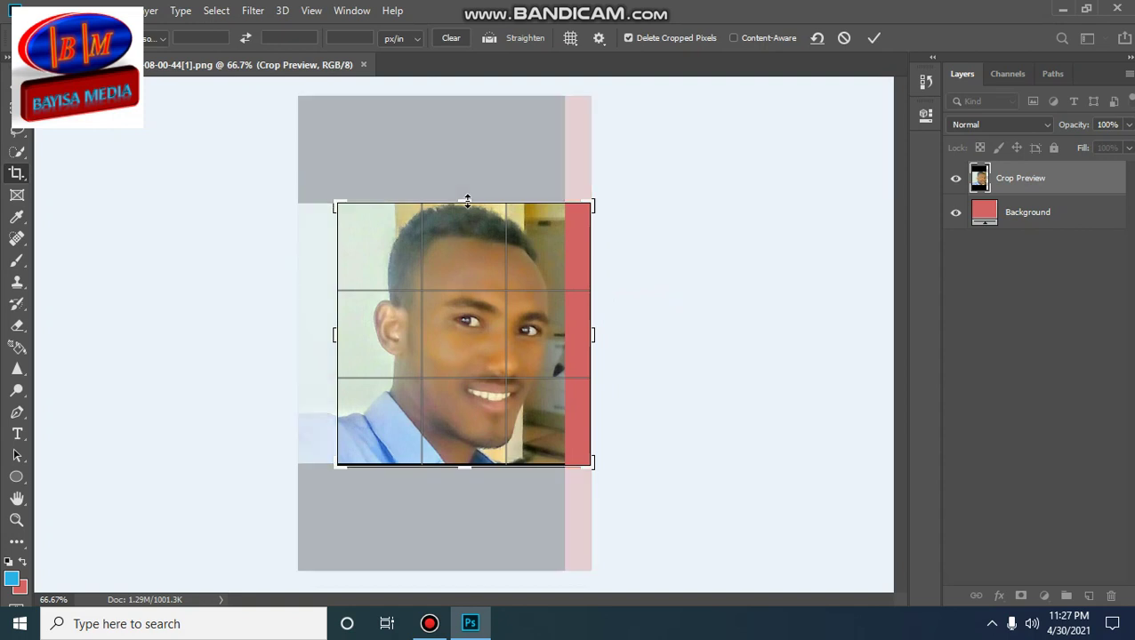
left_click(870, 38)
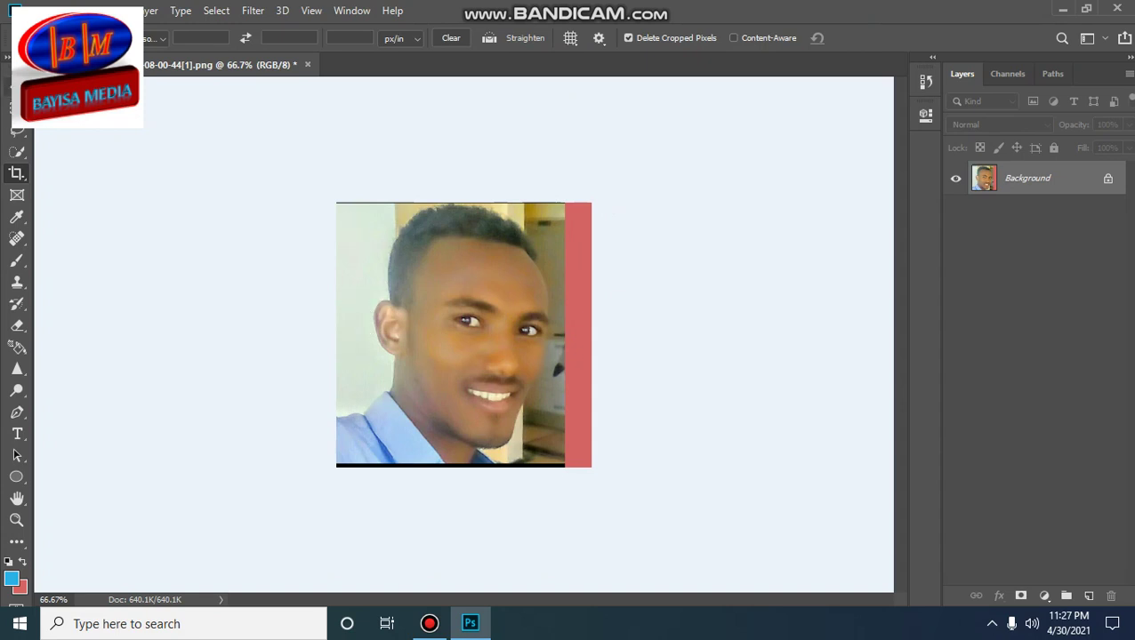
Select the man in the portrait automatically using the Quick Selection tool's Select Subject option
left_click(12, 154)
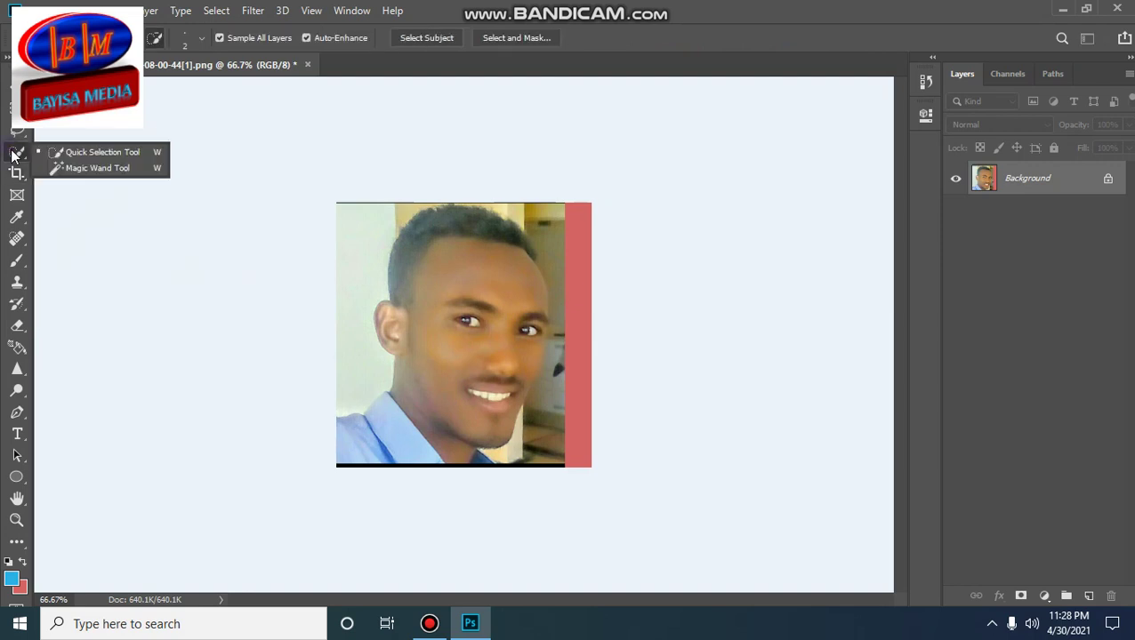
left_click(103, 151)
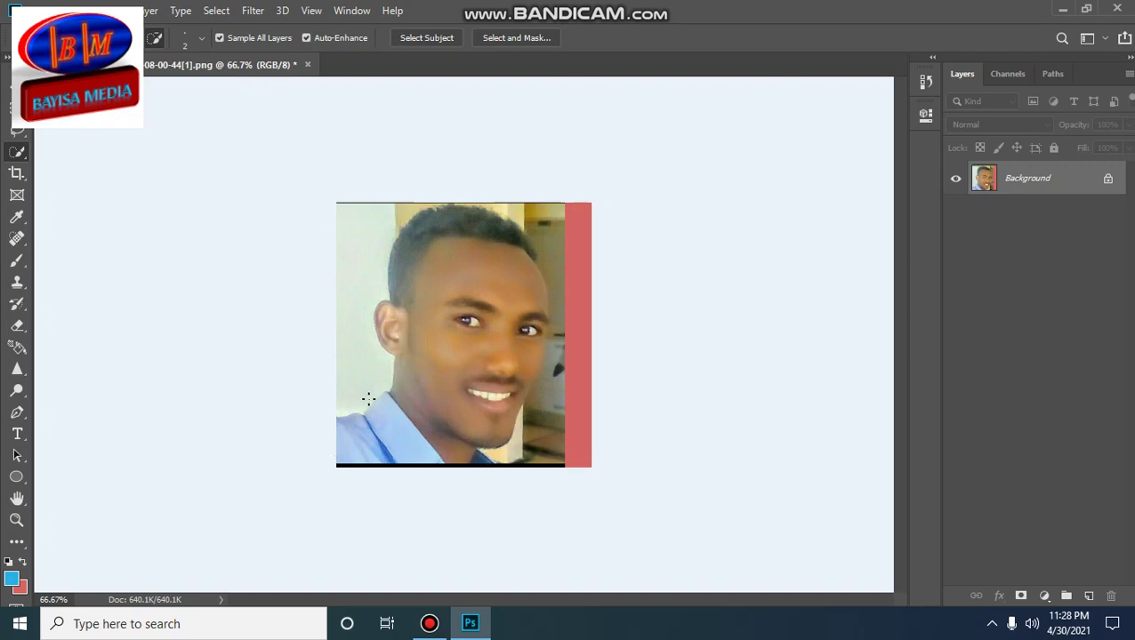
left_click(424, 41)
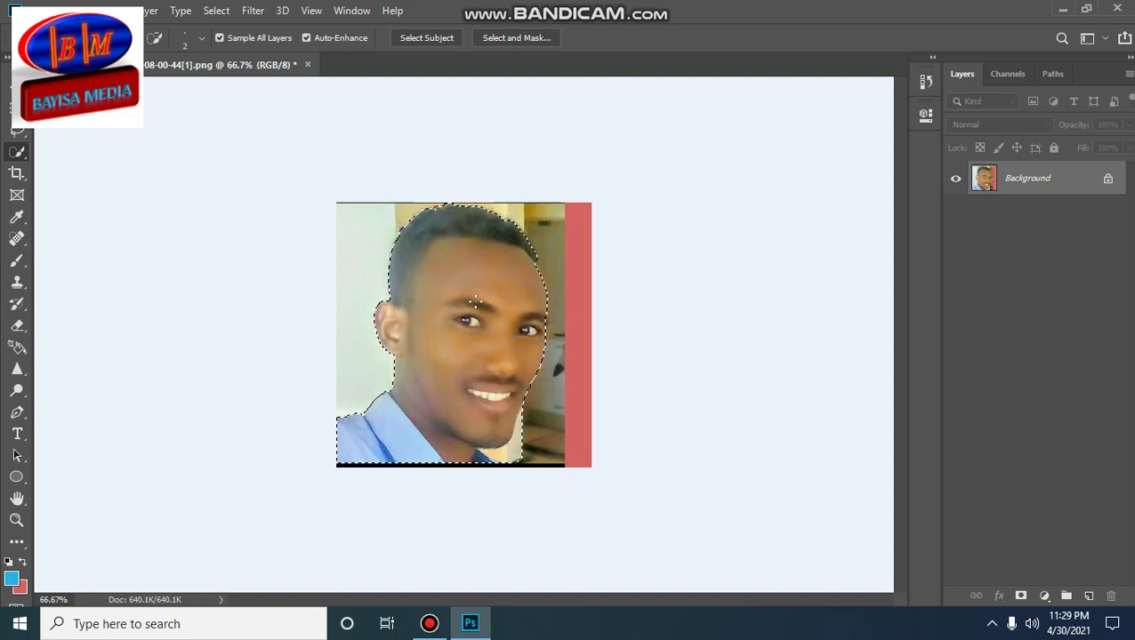
Refine the subject selection in Select and Mask with Smooth 58 and Feather 0.6 px, and add a layer mask from it
left_click(505, 39)
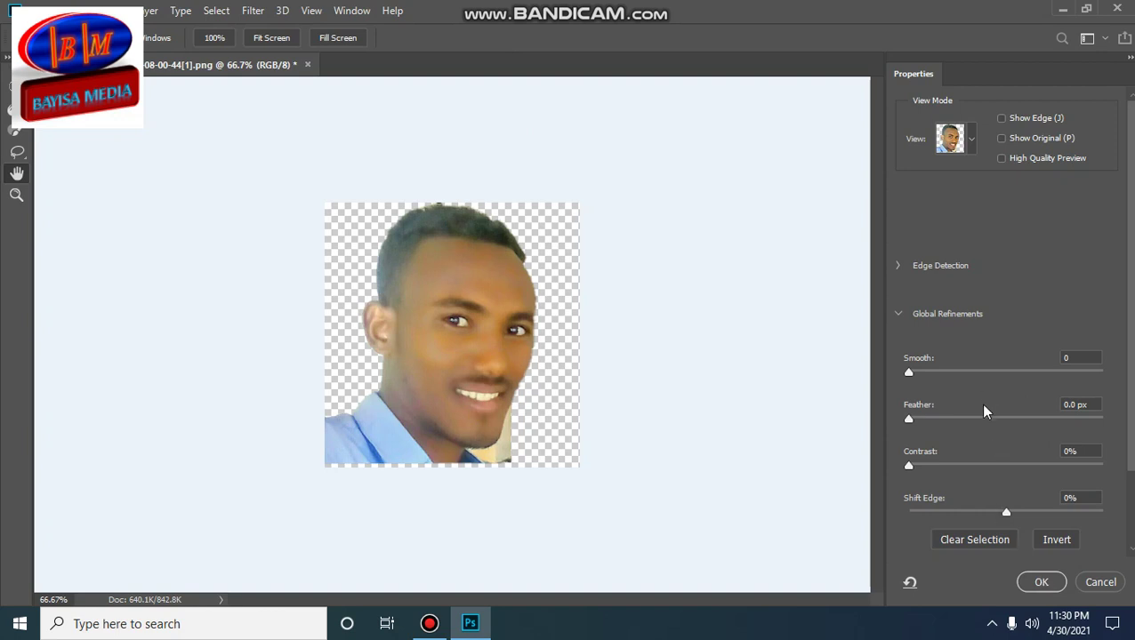
left_click(949, 373)
left_click_drag(949, 373, 1002, 373)
left_click(939, 419)
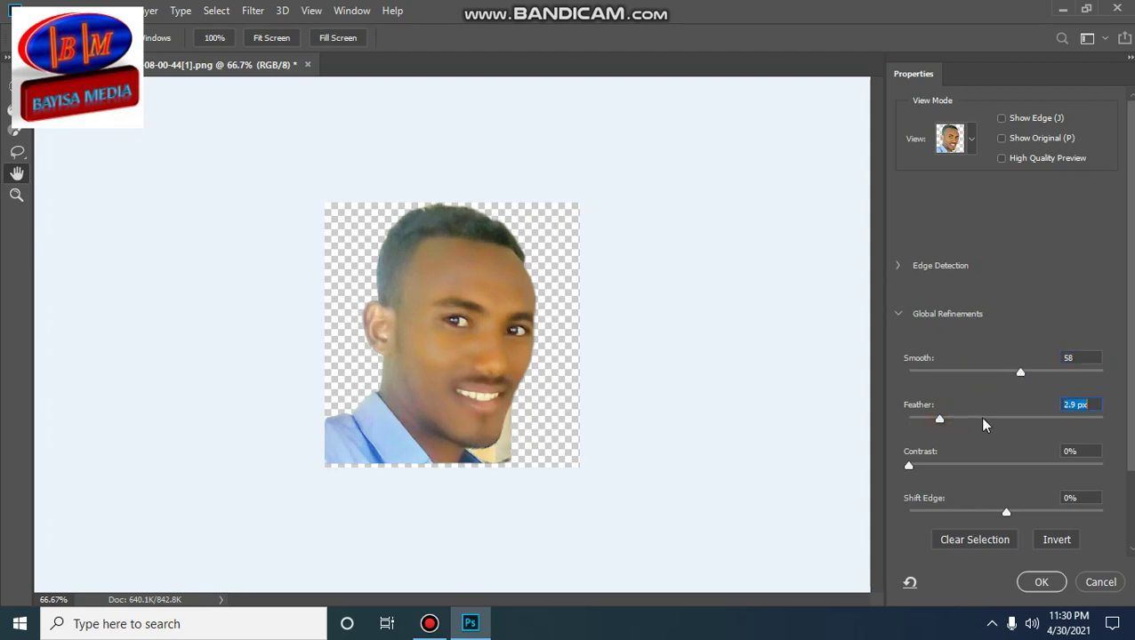
left_click(982, 419)
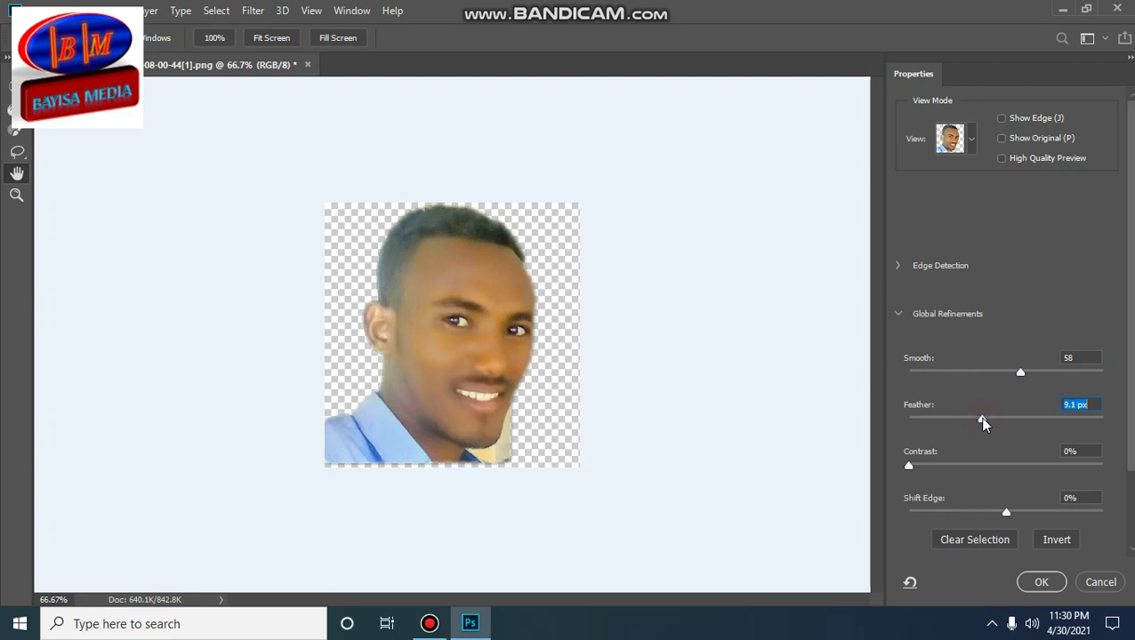
left_click(921, 420)
left_click_drag(920, 420, 914, 420)
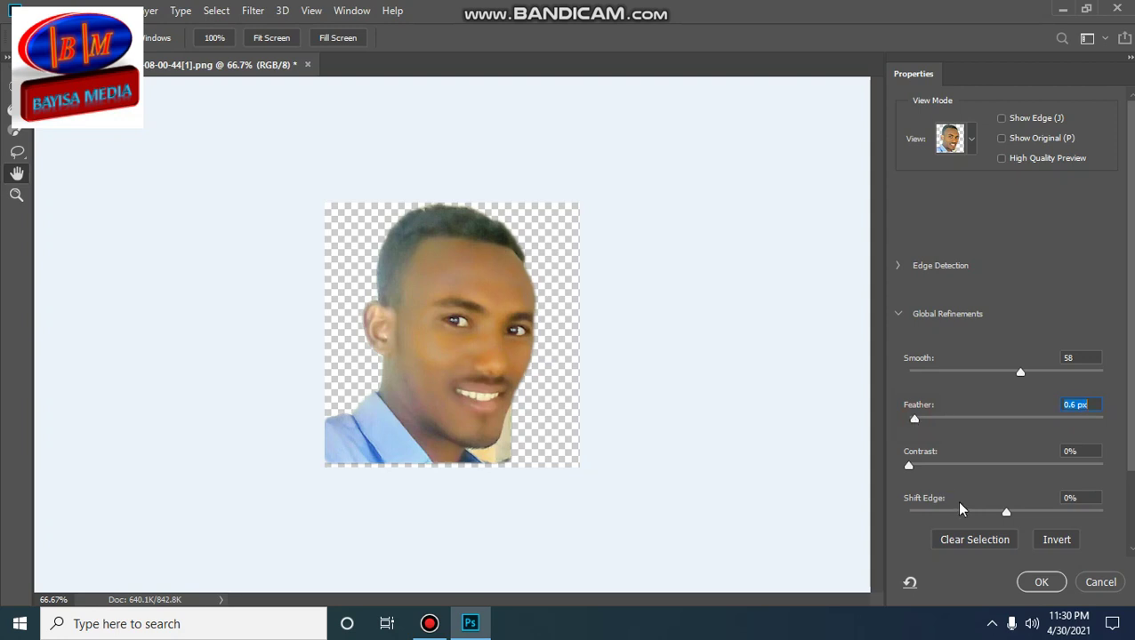
left_click(1040, 582)
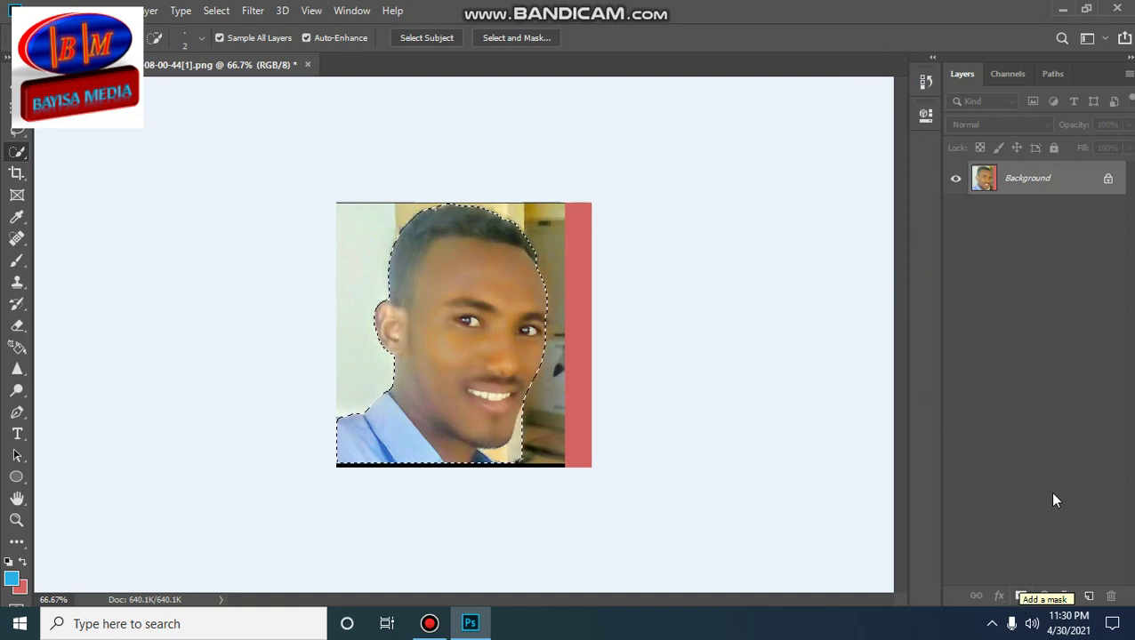
left_click(1020, 596)
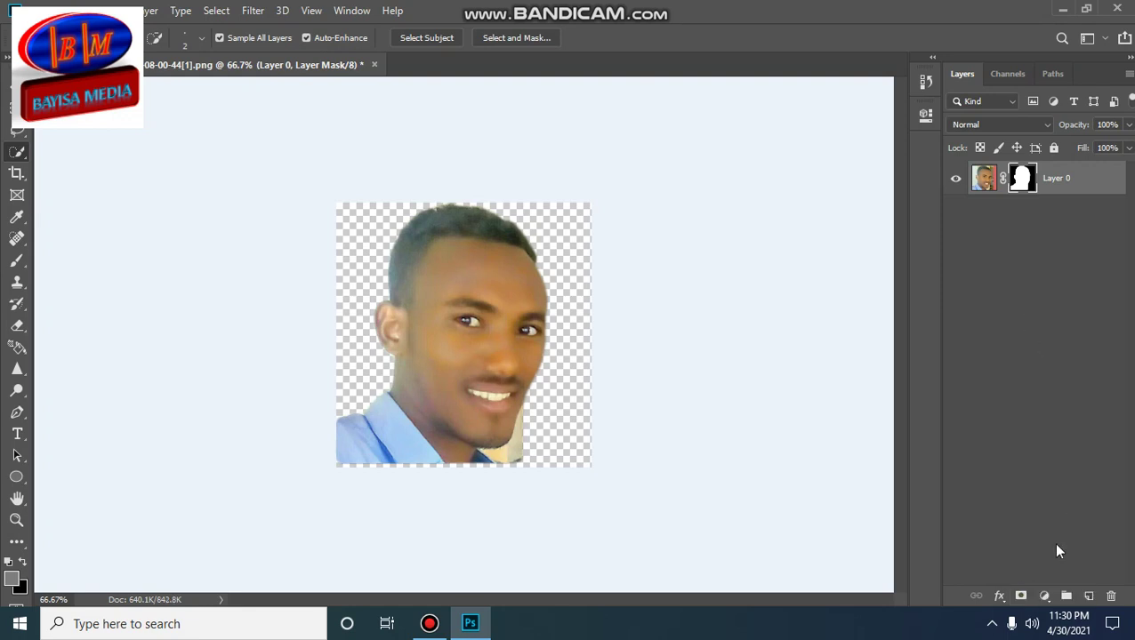
Add a solid color fill layer in red, f9113c, above the masked portrait layer
left_click(1046, 594)
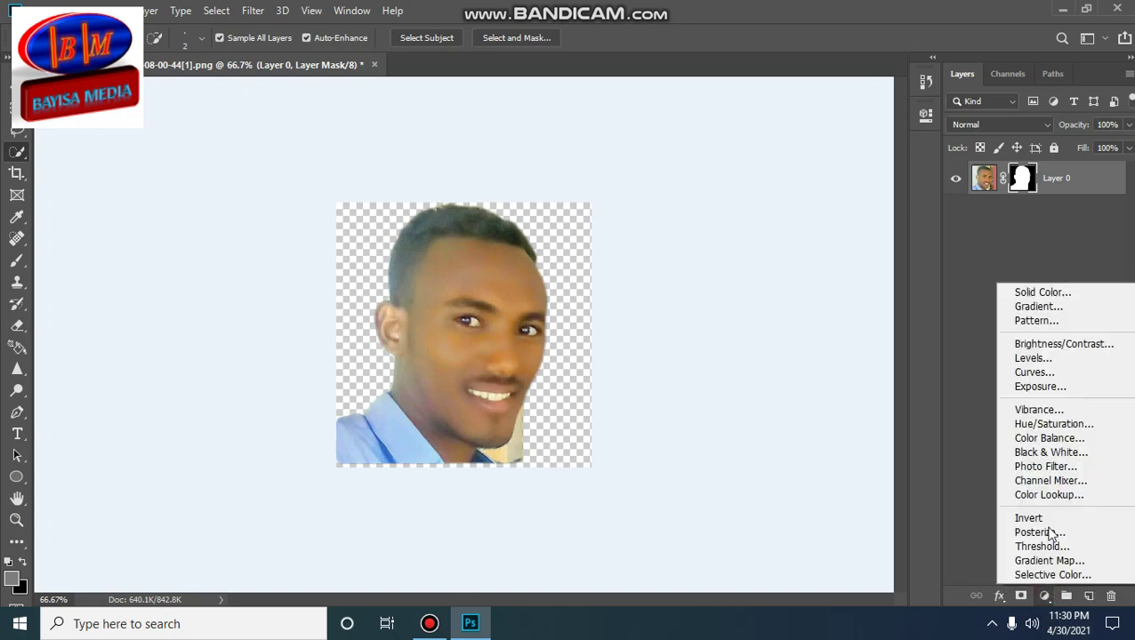
left_click(1056, 297)
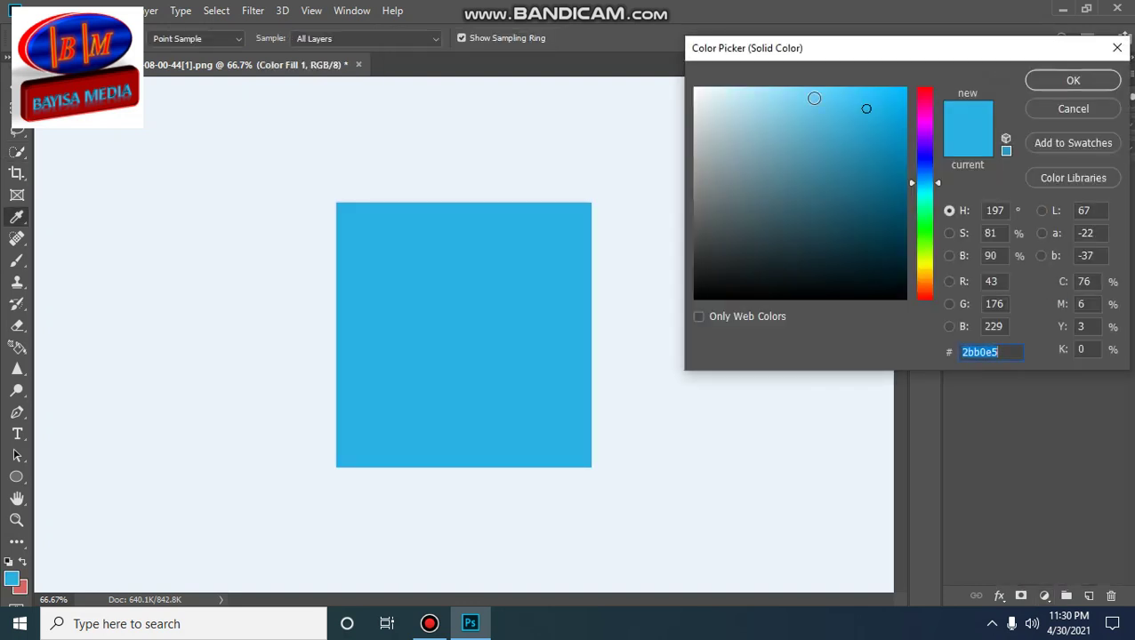
left_click(826, 104)
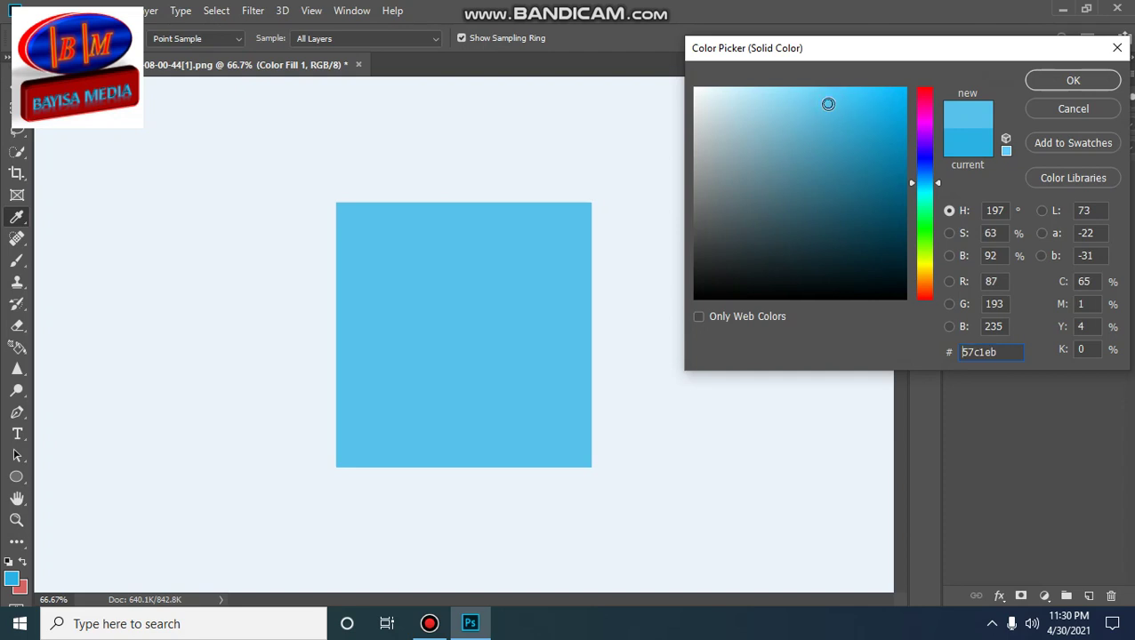
left_click(859, 109)
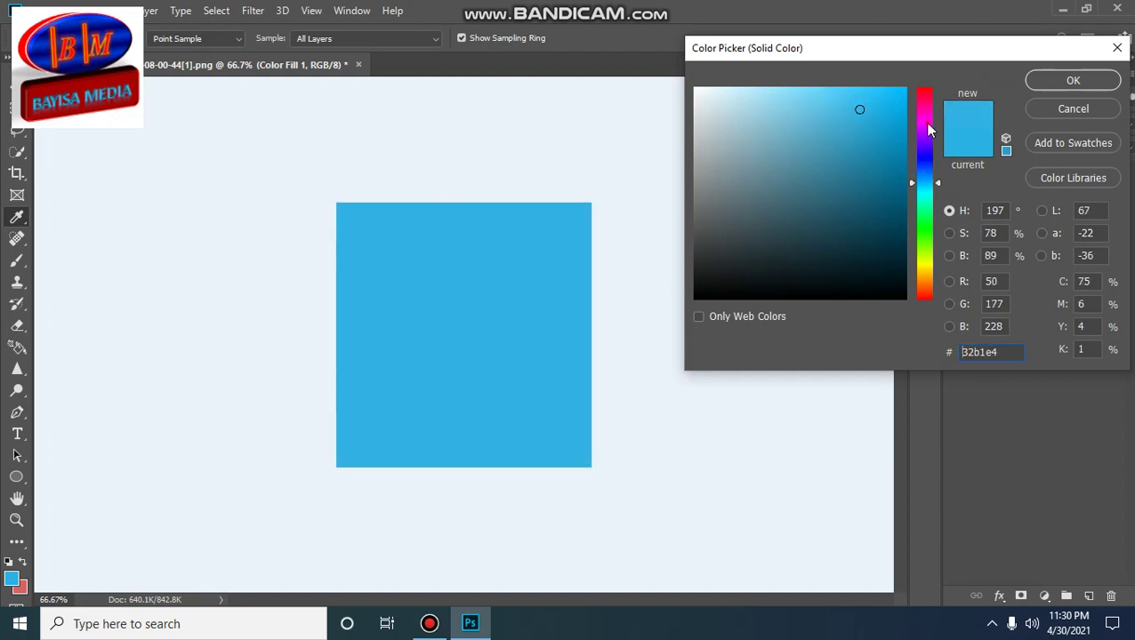
left_click(927, 124)
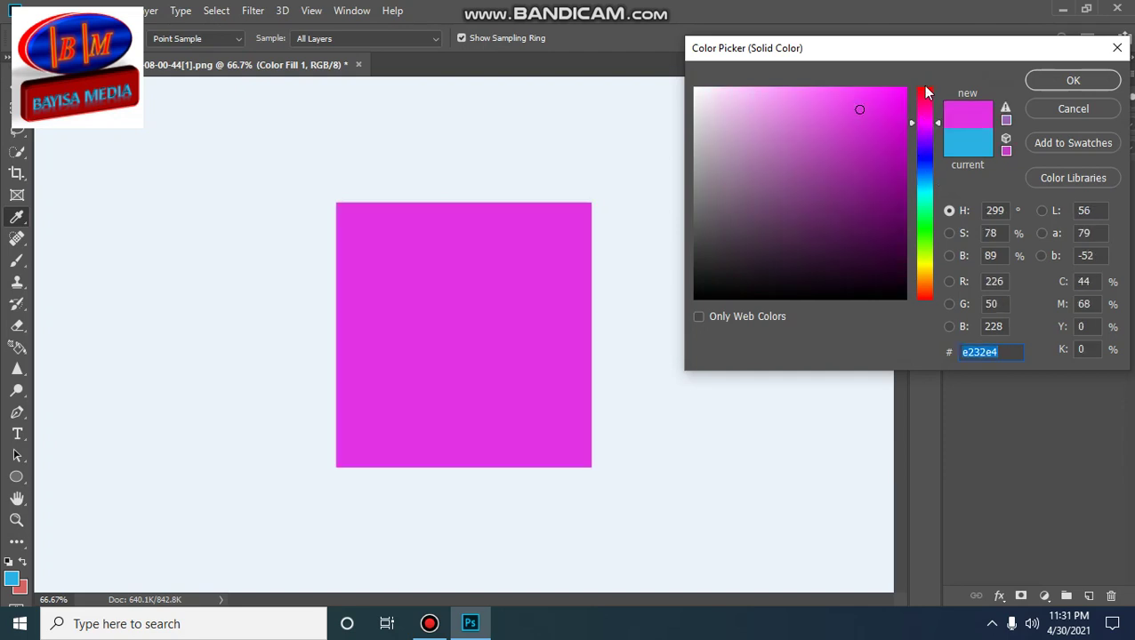
left_click(925, 93)
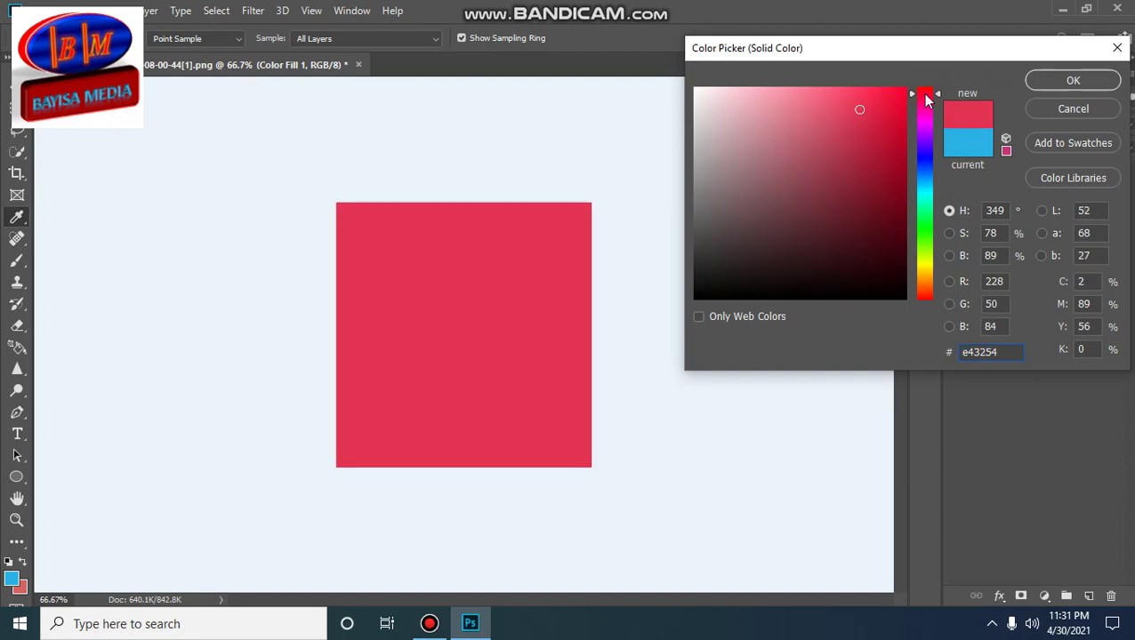
left_click(892, 93)
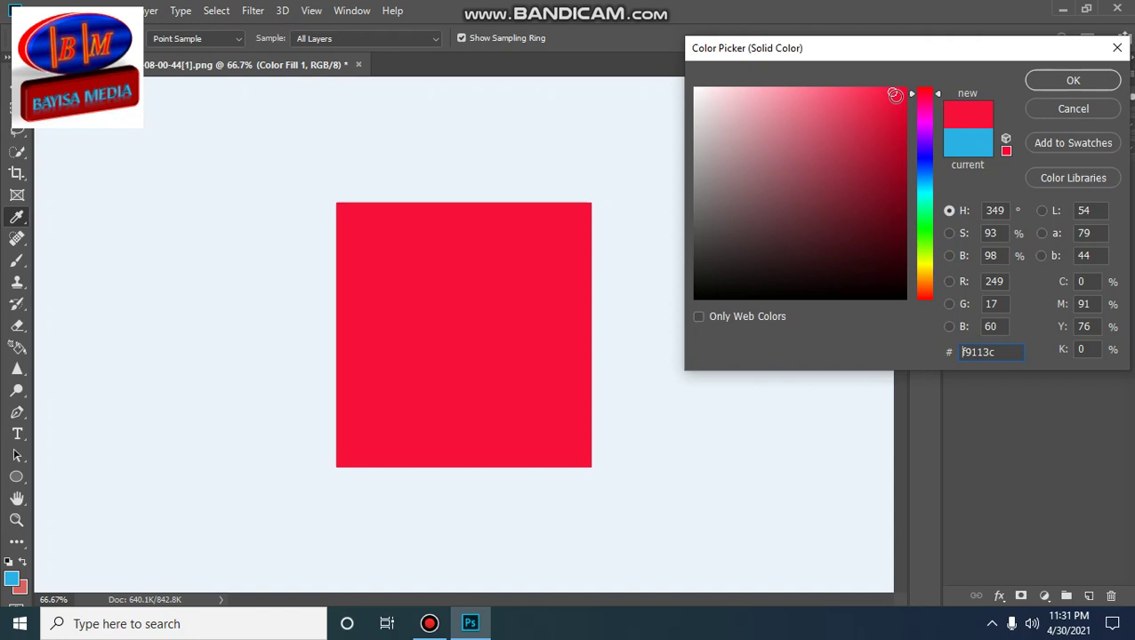
left_click(1067, 82)
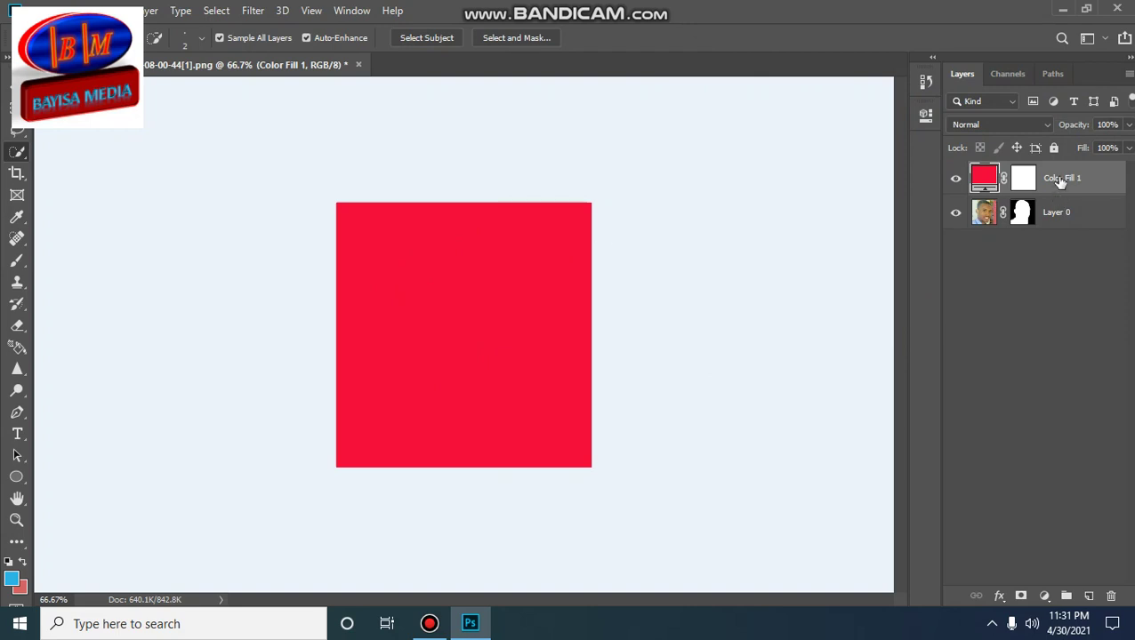
Move the red fill layer beneath the masked portrait layer so it serves as the background
left_click_drag(1059, 181, 1055, 249)
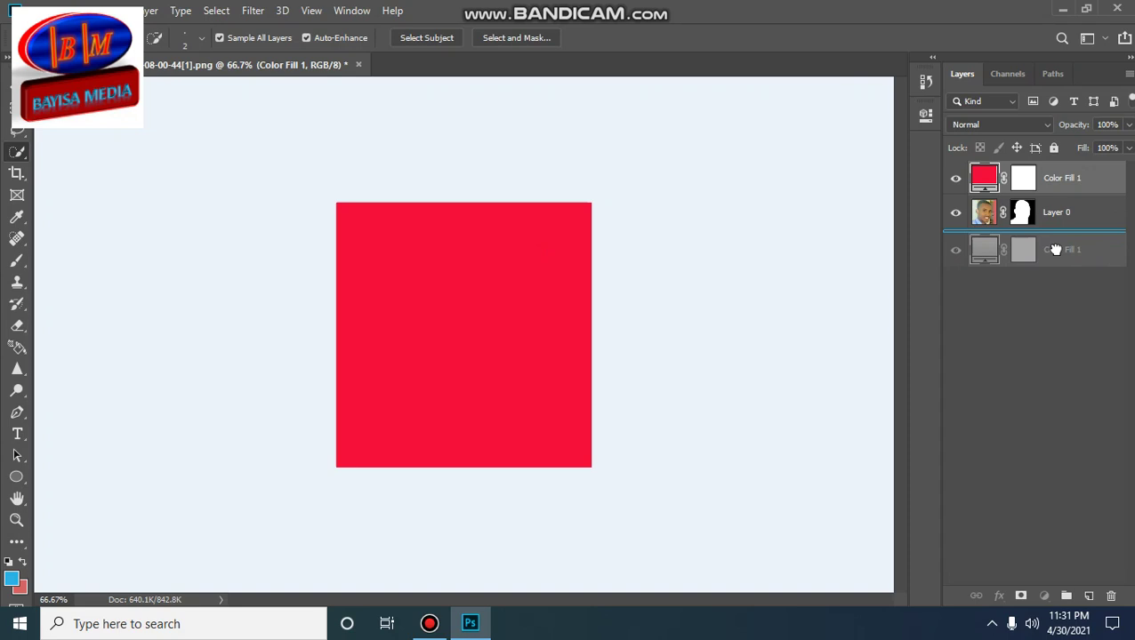
left_click_drag(1054, 250, 1054, 249)
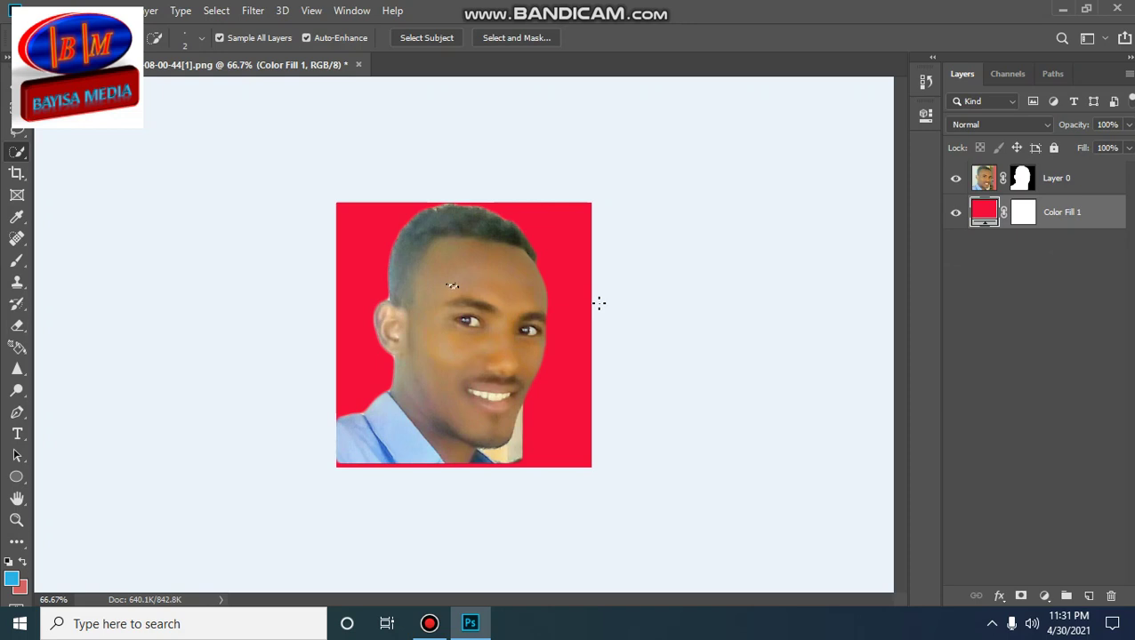
left_click(598, 306)
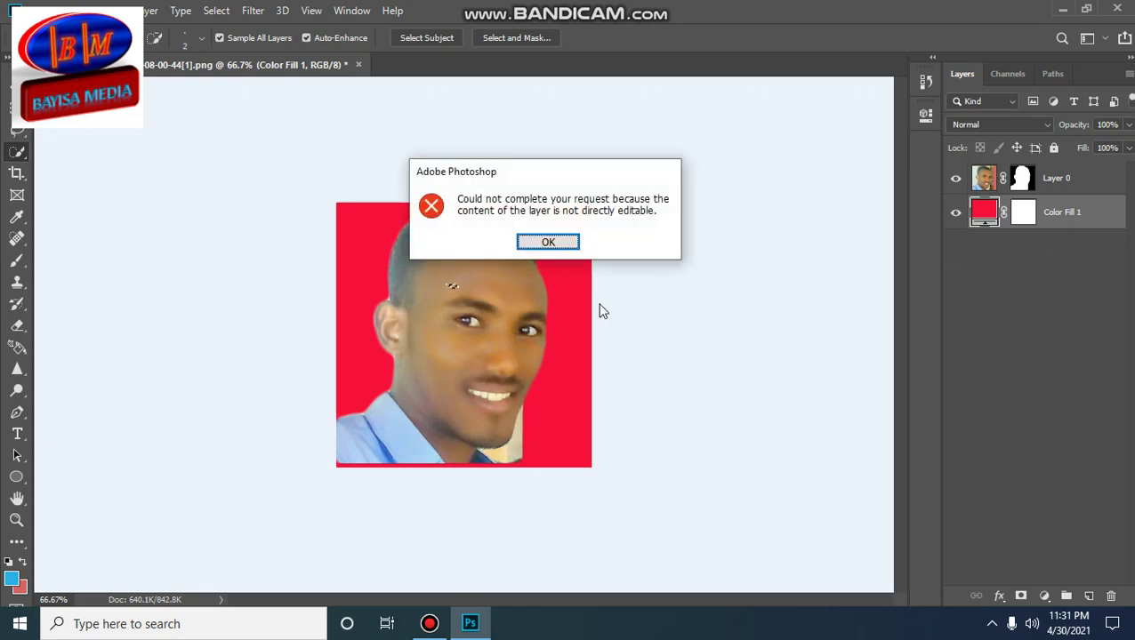
left_click(548, 244)
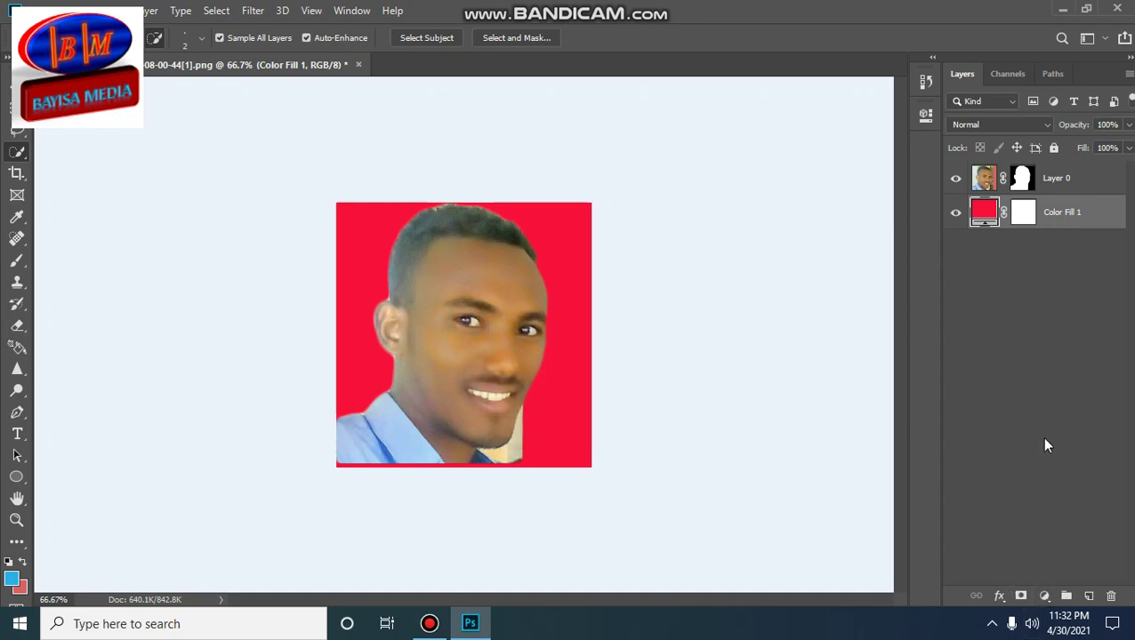
Add a second solid color fill layer in green, 36ee77, and move it beneath the red fill layer
left_click(1044, 595)
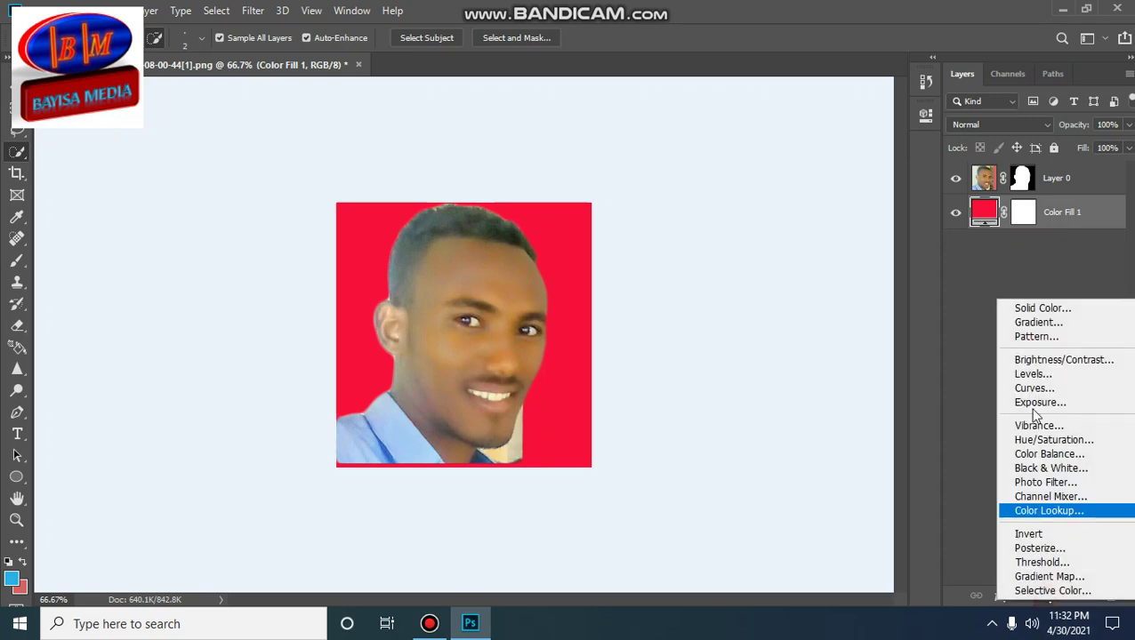
left_click(1040, 308)
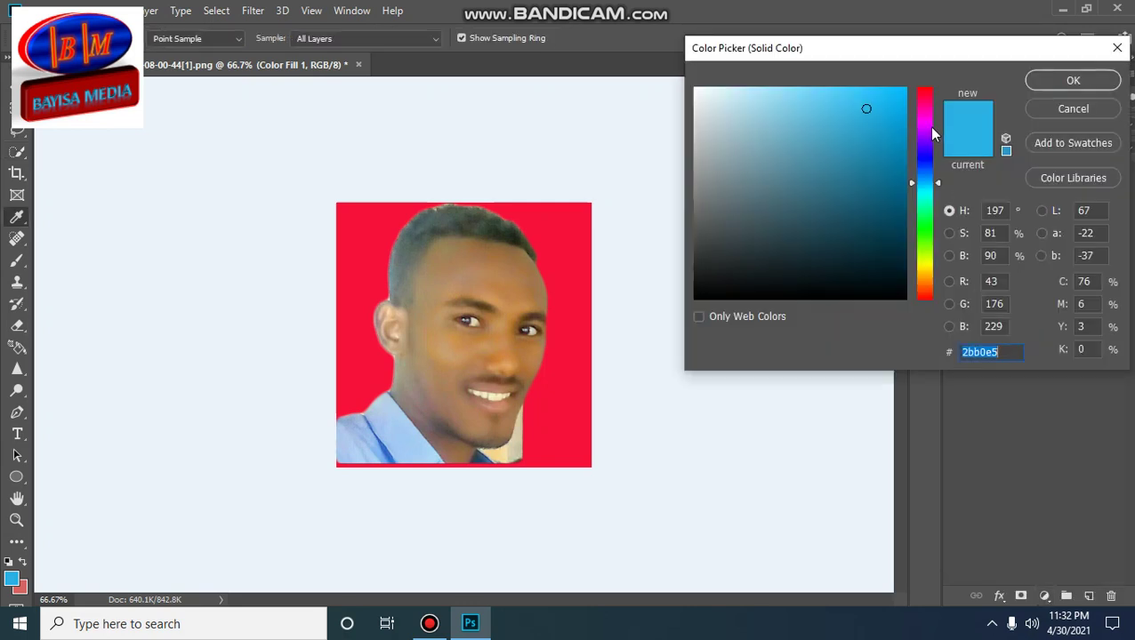
left_click(924, 131)
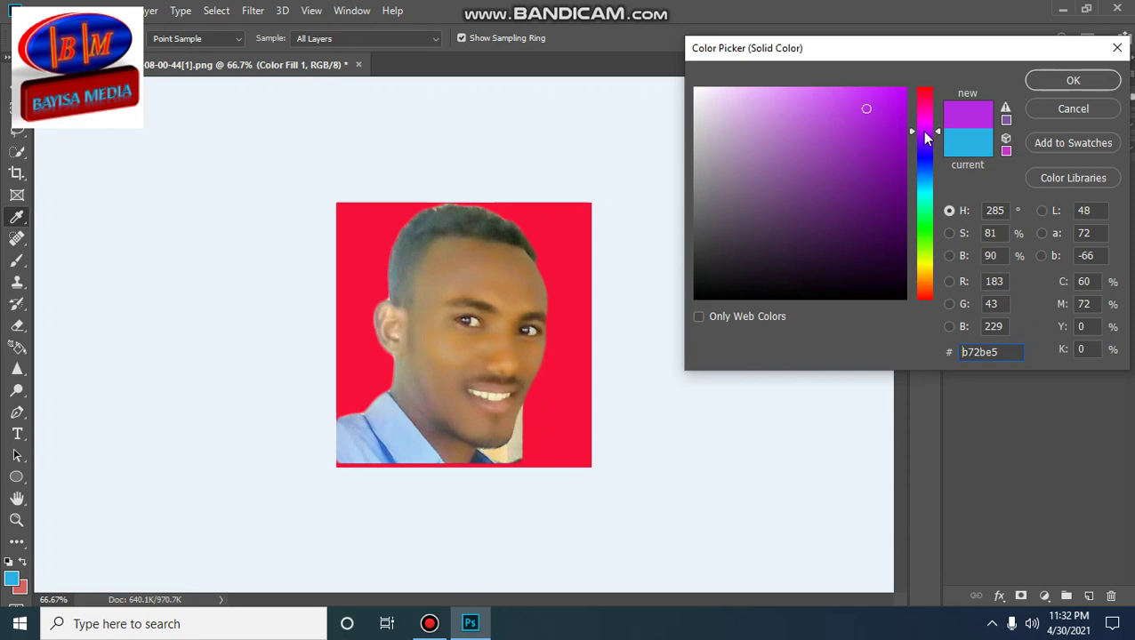
left_click(925, 261)
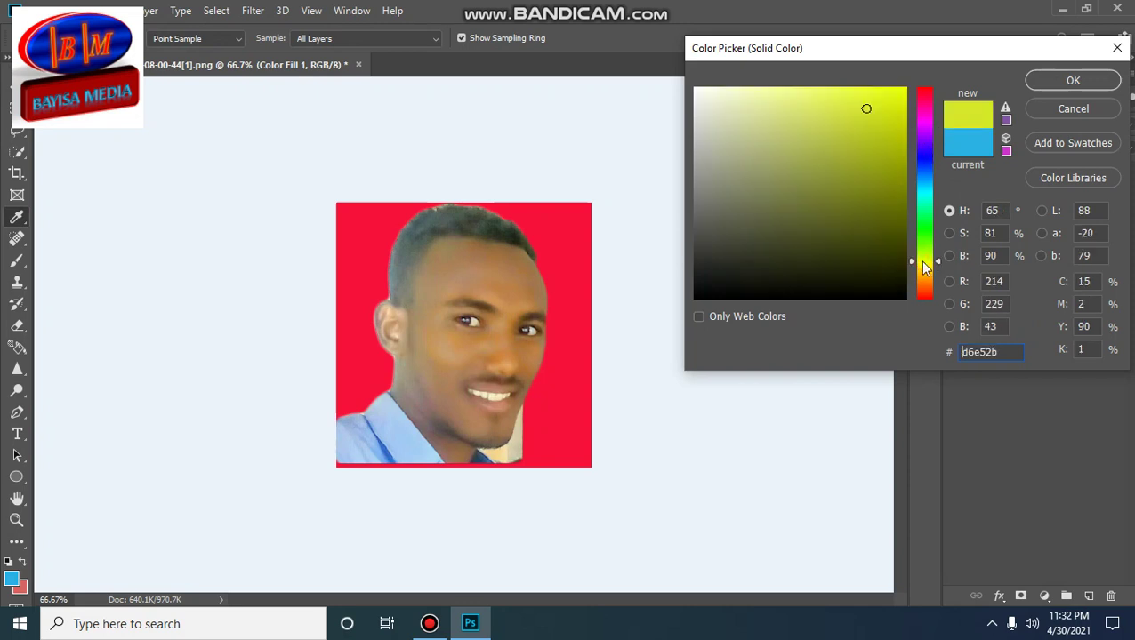
left_click(925, 113)
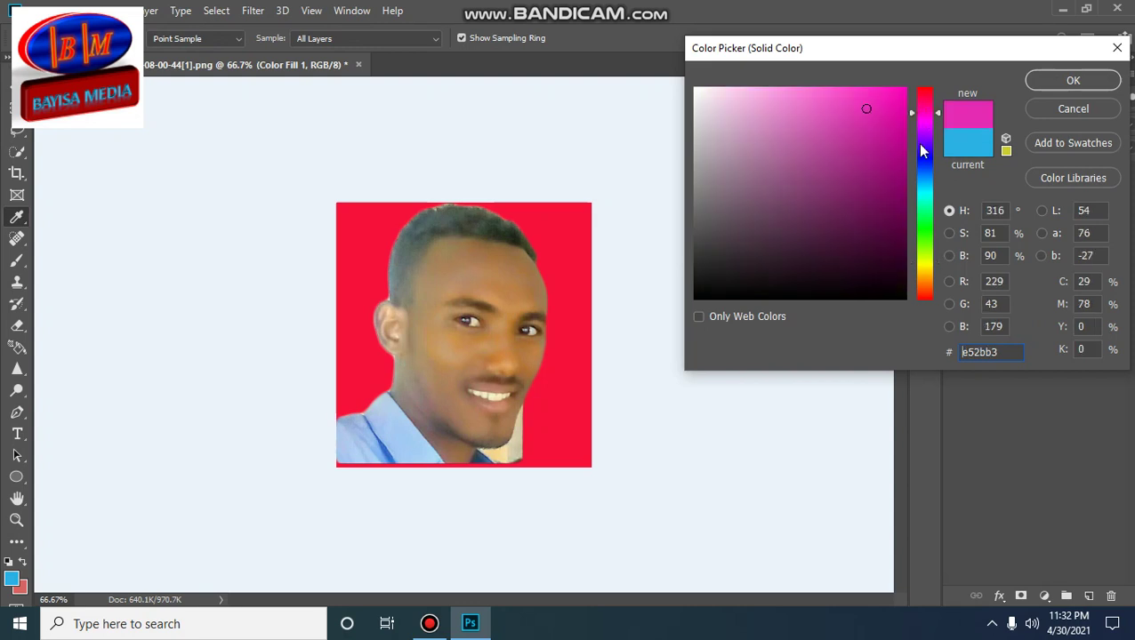
left_click(922, 131)
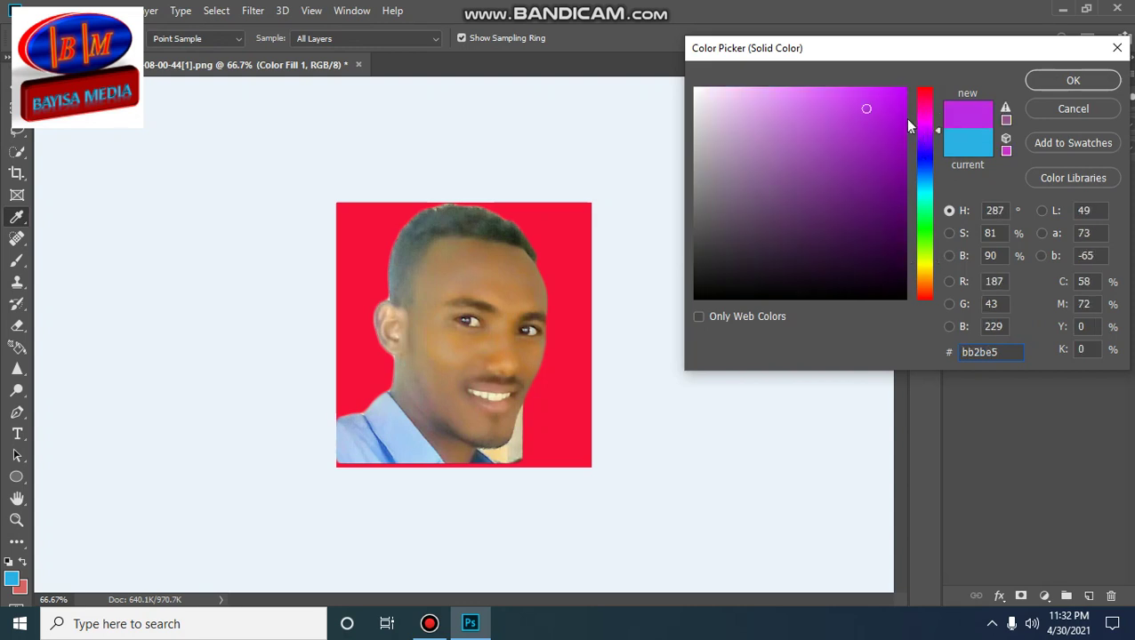
left_click(924, 176)
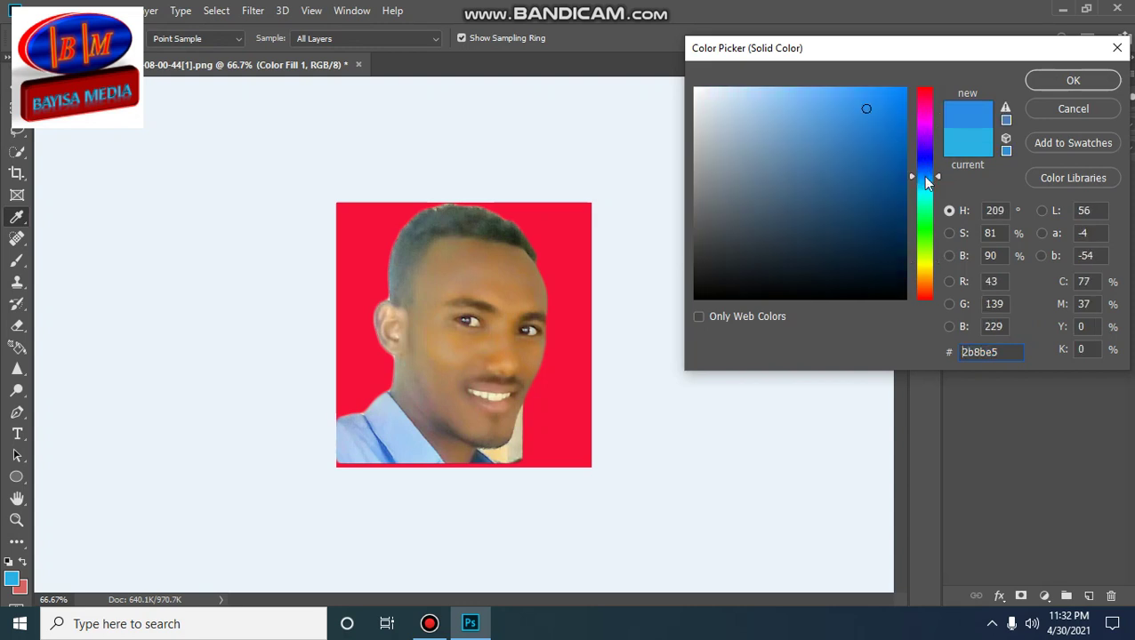
left_click(878, 118)
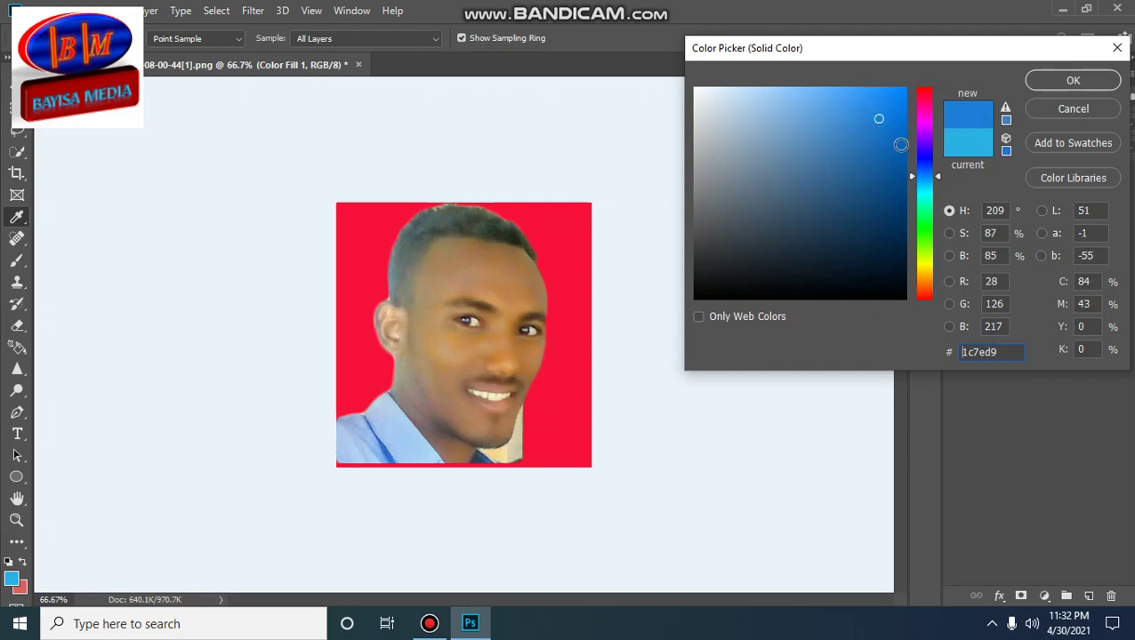
left_click(920, 215)
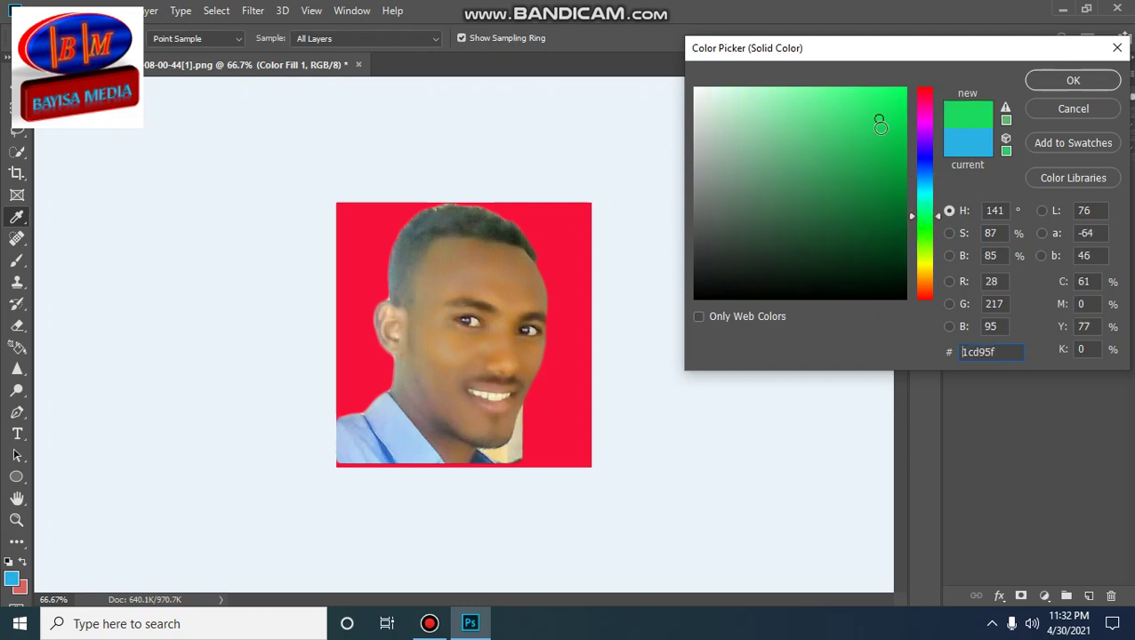
left_click(858, 101)
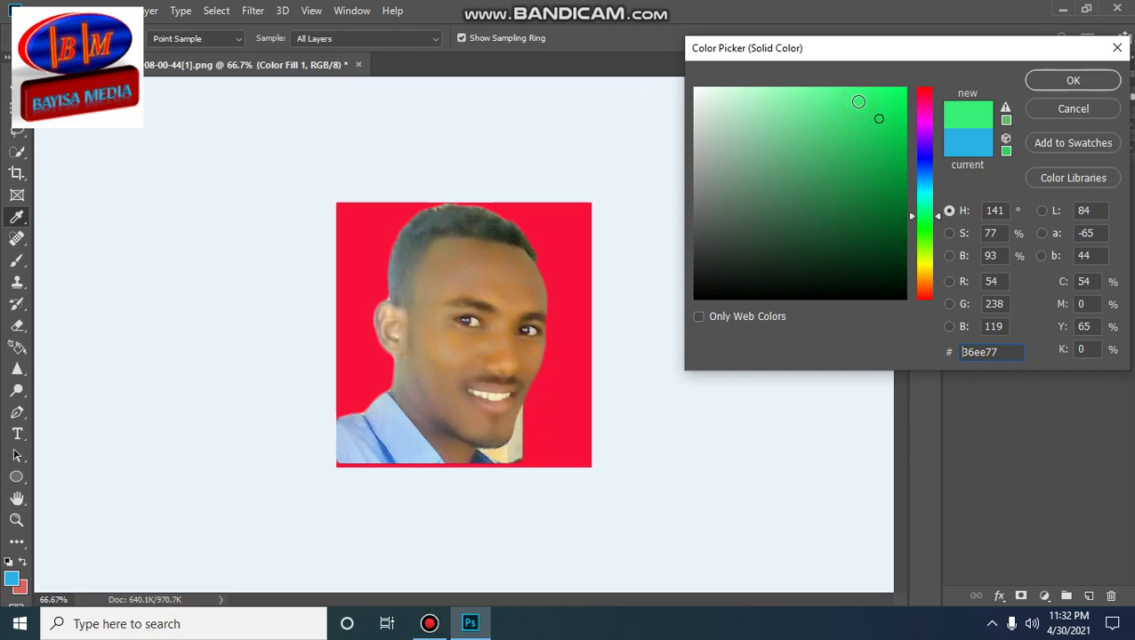
left_click(1074, 80)
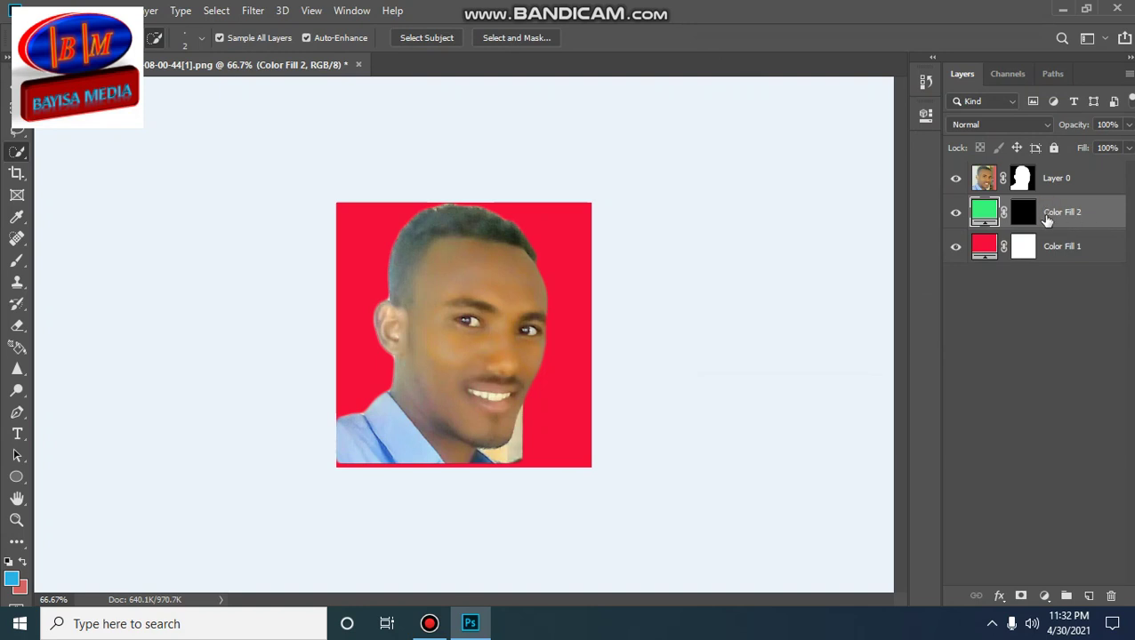
left_click_drag(1046, 218, 1046, 281)
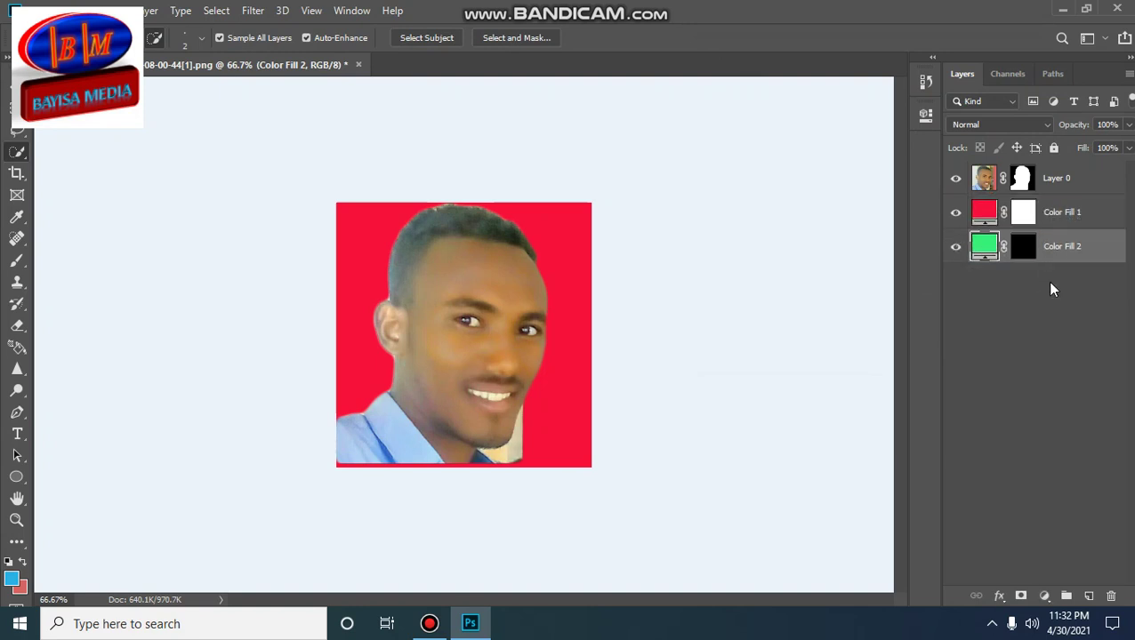